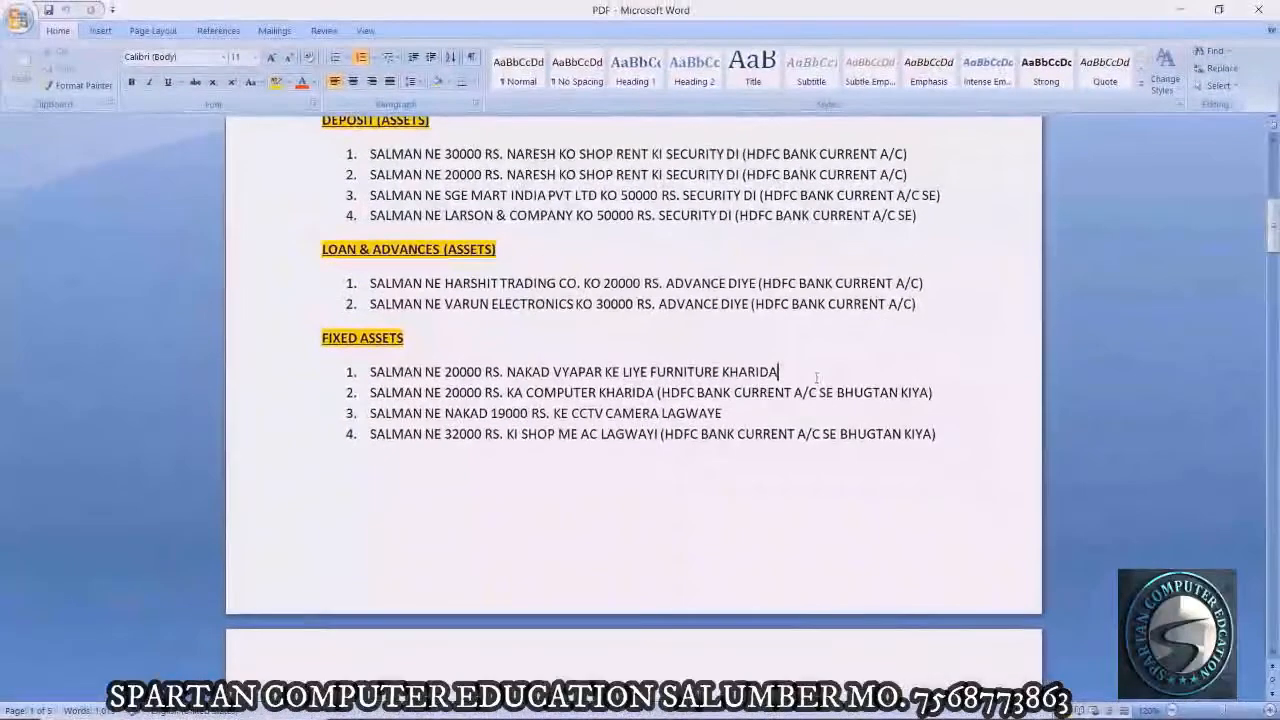
Switch to Tally.ERP 9, open a new payment voucher, and consult the furniture purchase listed under Fixed Assets in the Word document
{"action": "key", "text": "alt+Tab"}
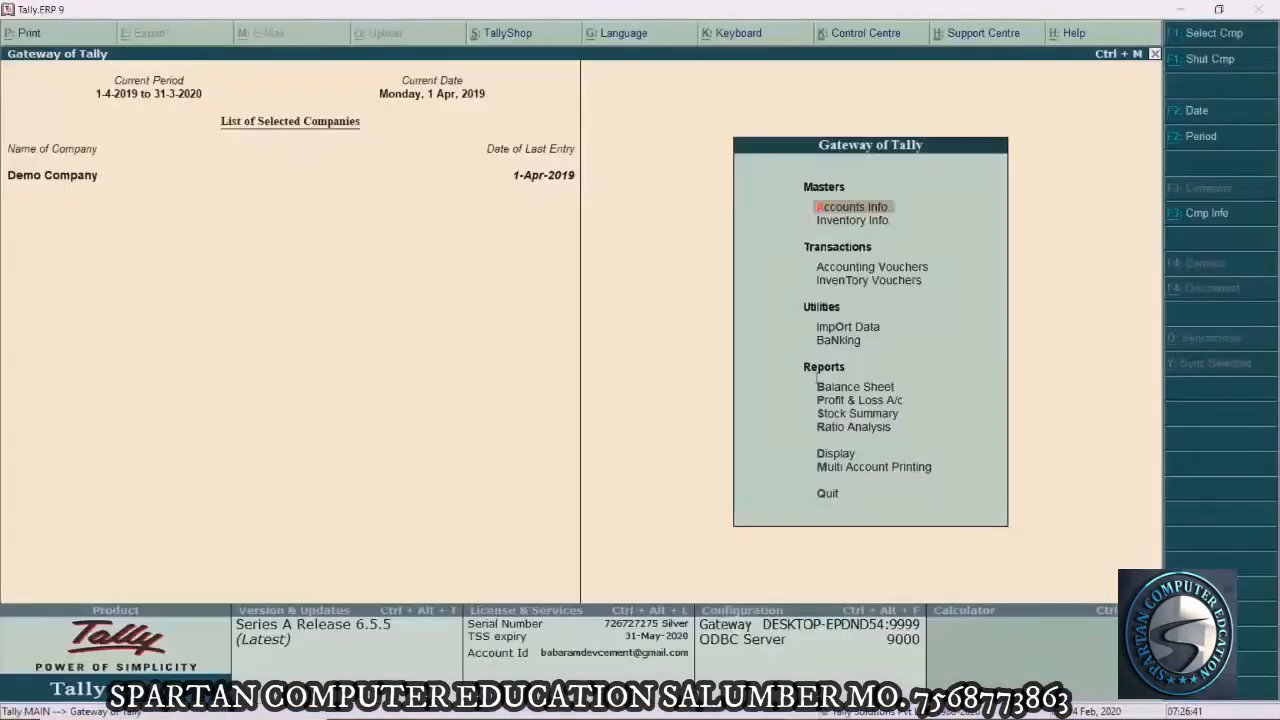
{"action": "key", "text": "Down"}
{"action": "key", "text": "Down"}
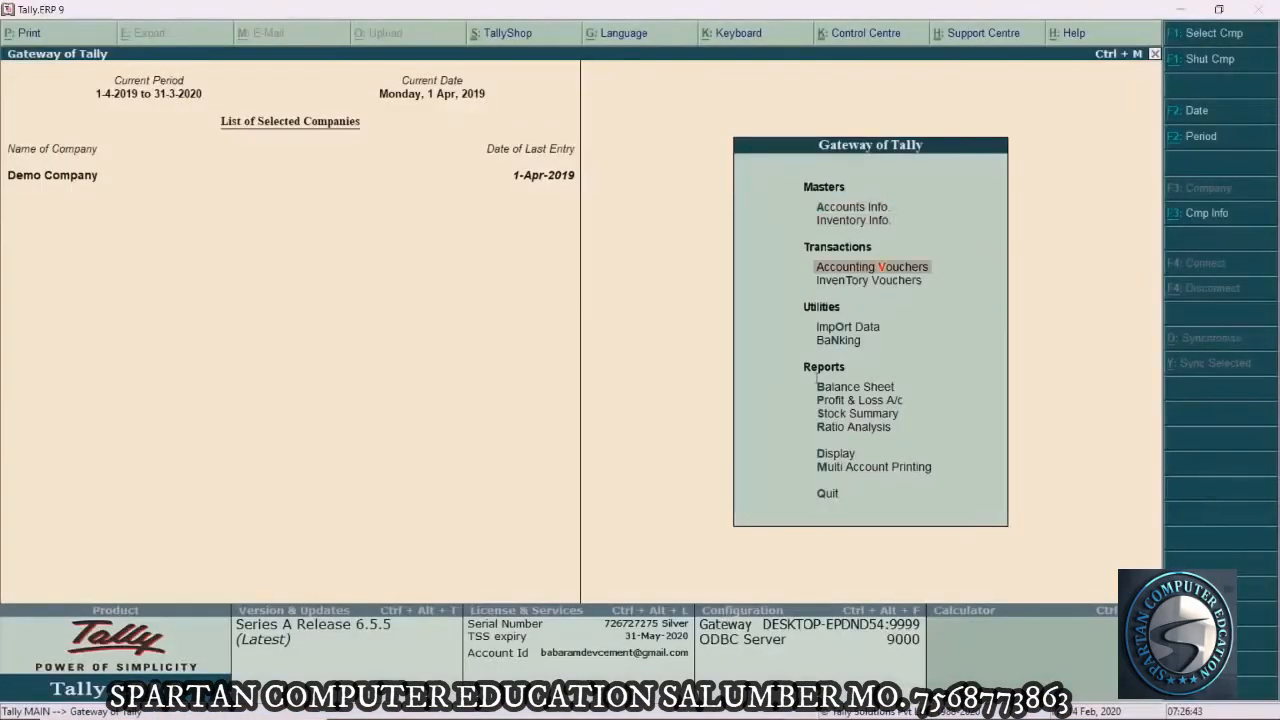
{"action": "key", "text": "Return"}
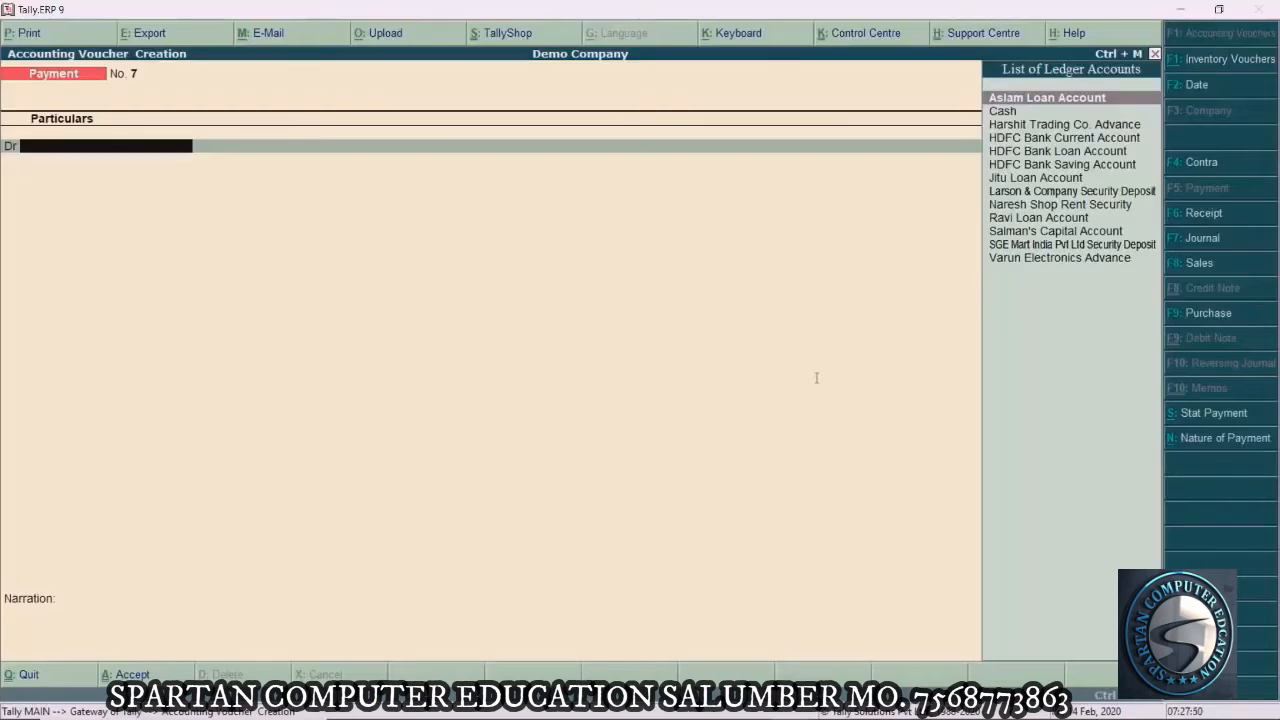
{"action": "key", "text": "alt+Tab"}
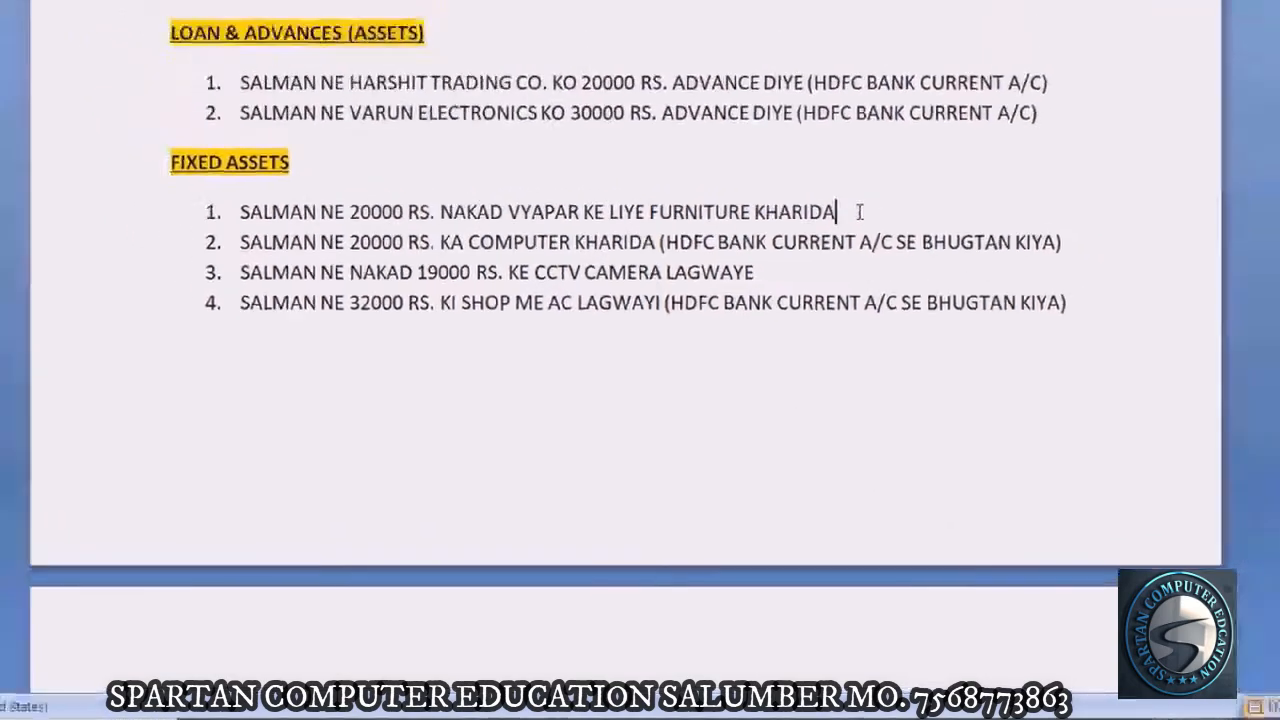
{"action": "key", "text": "alt+Tab"}
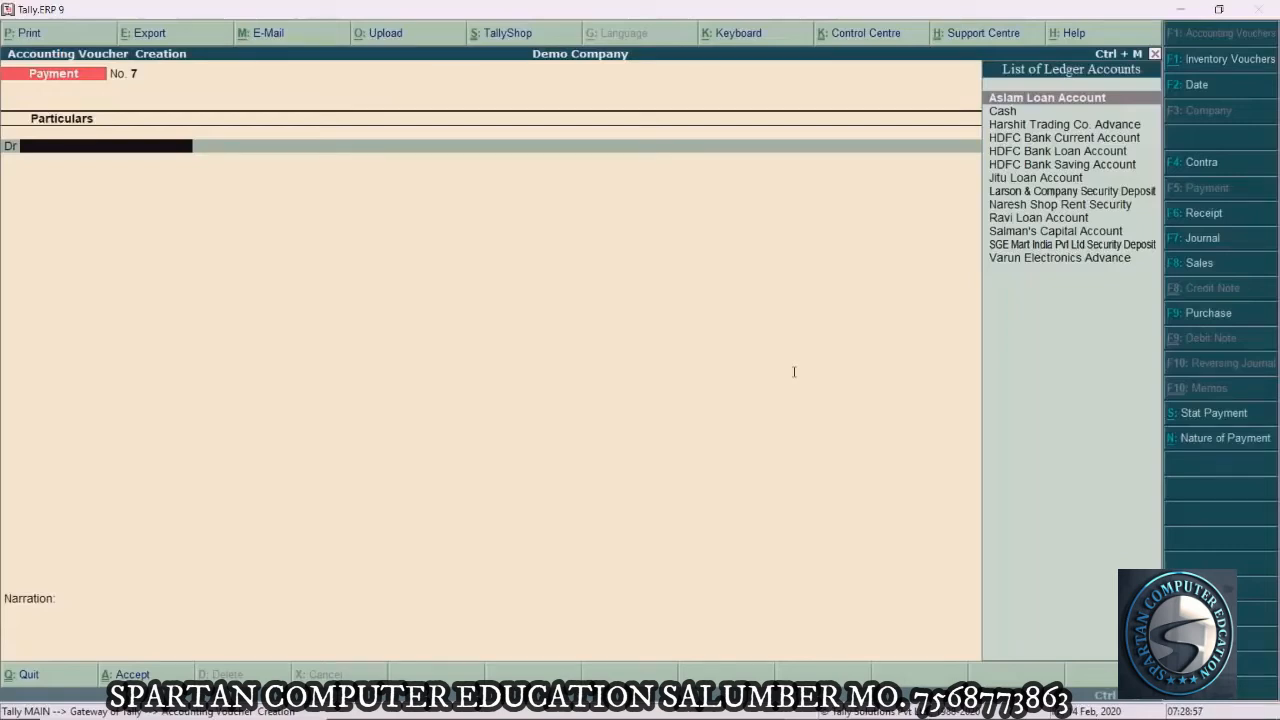
Start a new ledger from the voucher, name it Furniture and place it under the Fixed Assets group
{"action": "key", "text": "alt+c"}
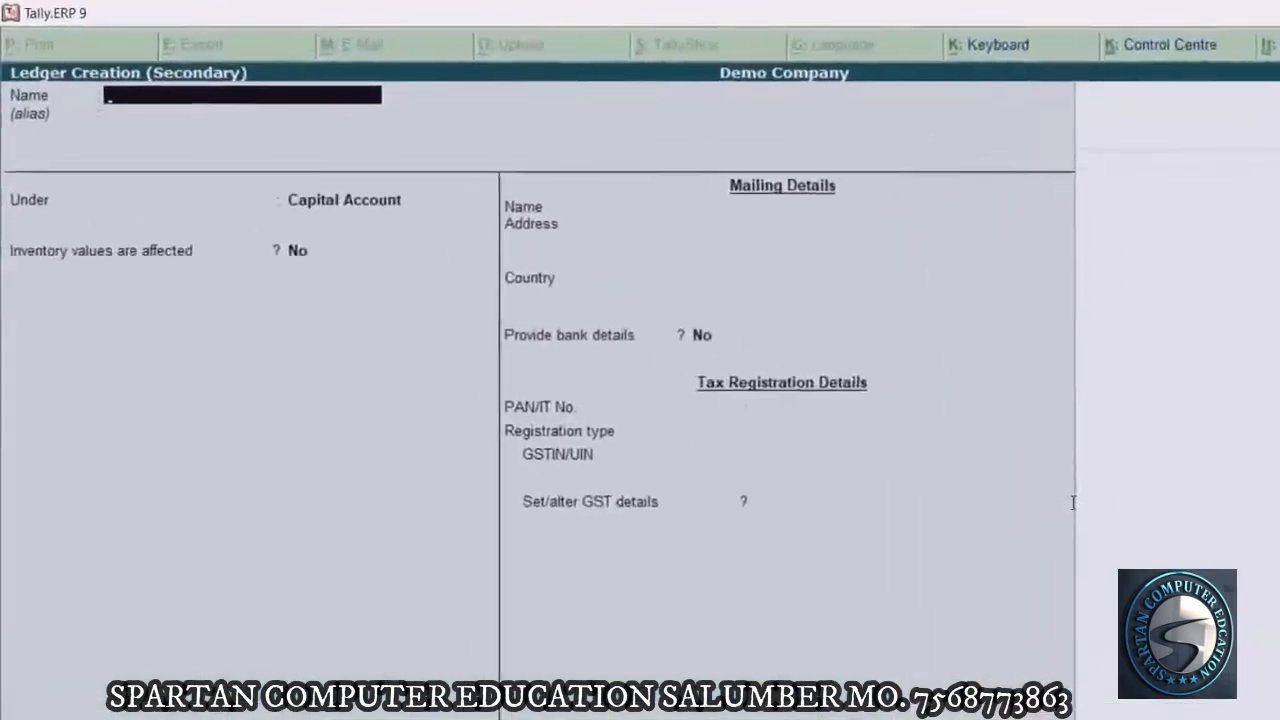
{"action": "type", "text": "Furniture"}
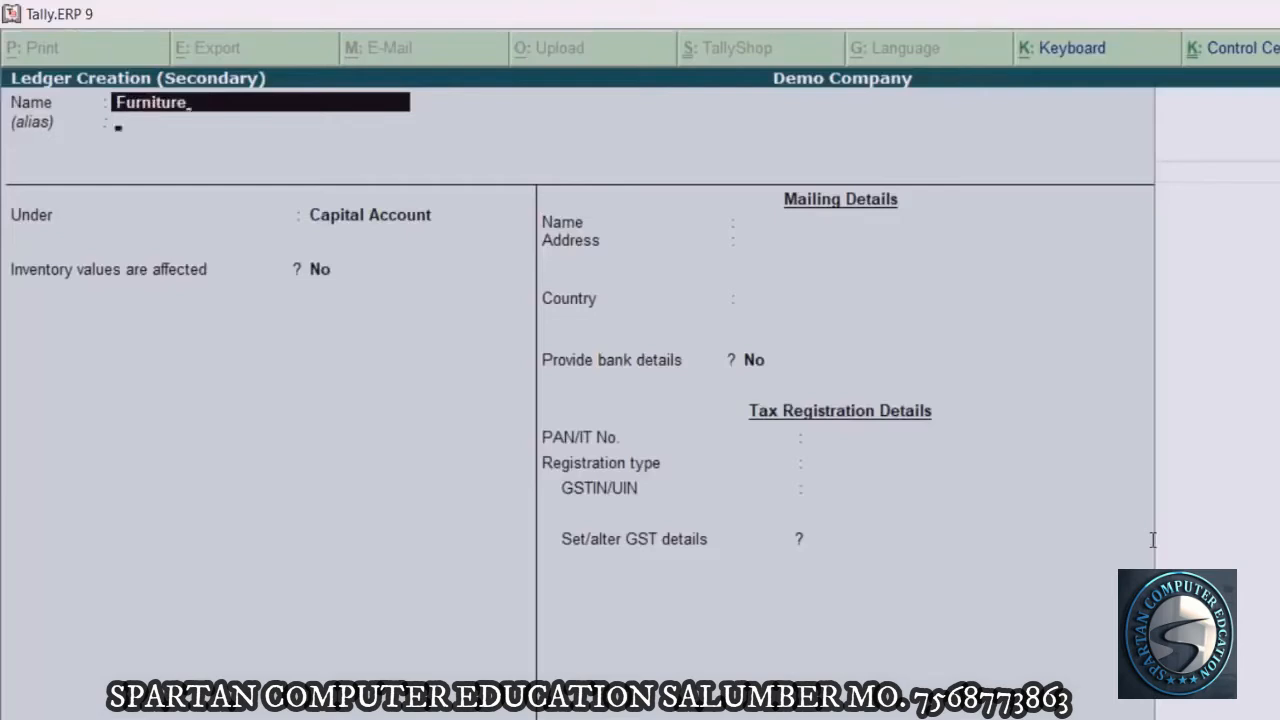
{"action": "key", "text": "Return"}
{"action": "key", "text": "Return"}
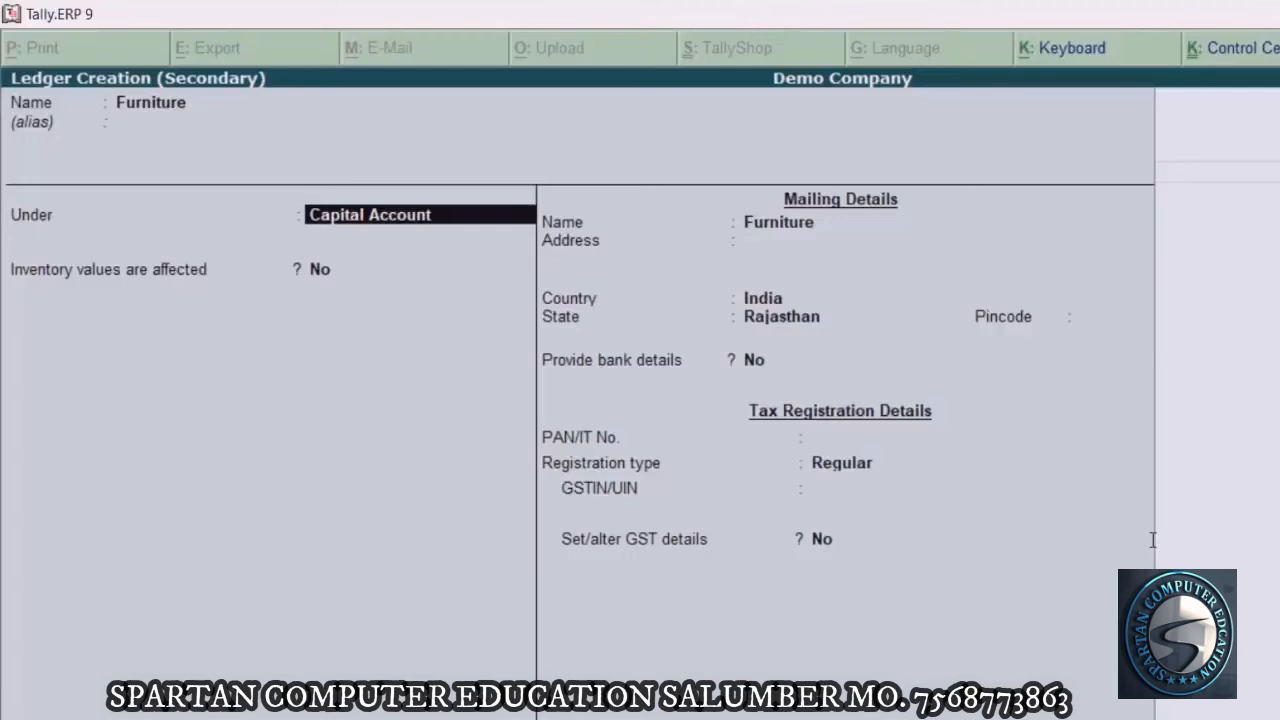
{"action": "type", "text": "Fixed"}
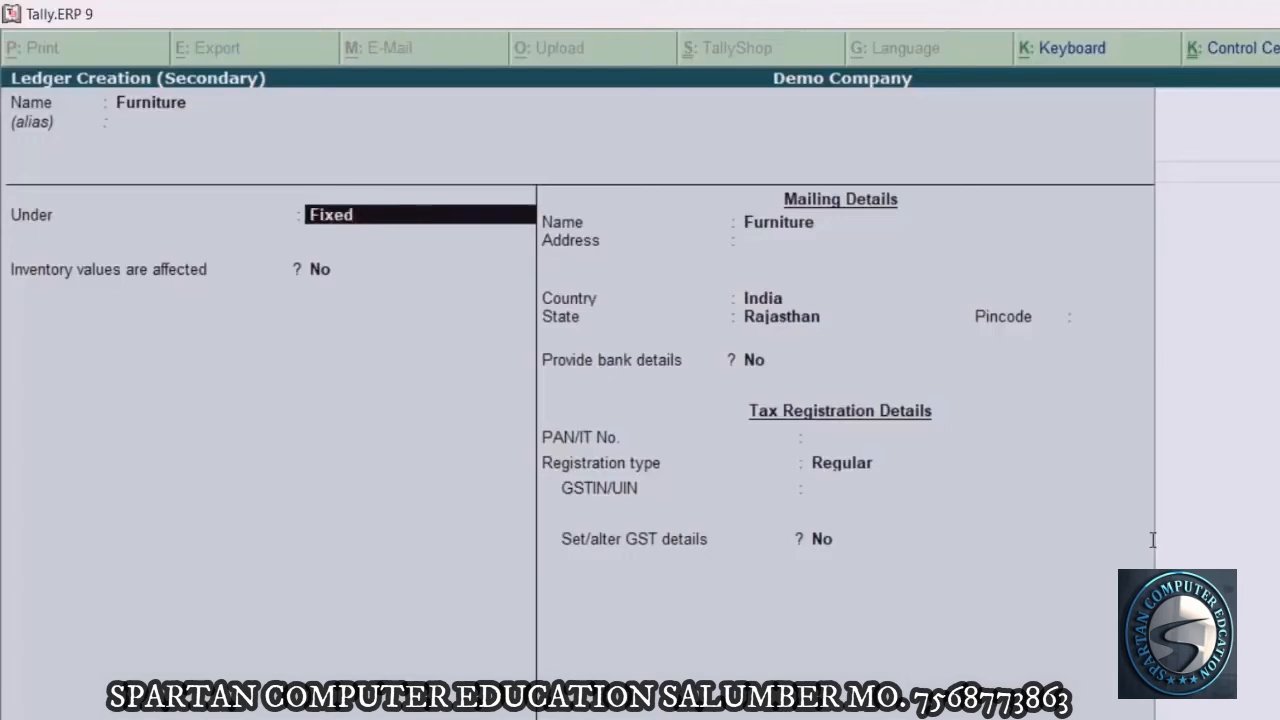
{"action": "key", "text": "Return"}
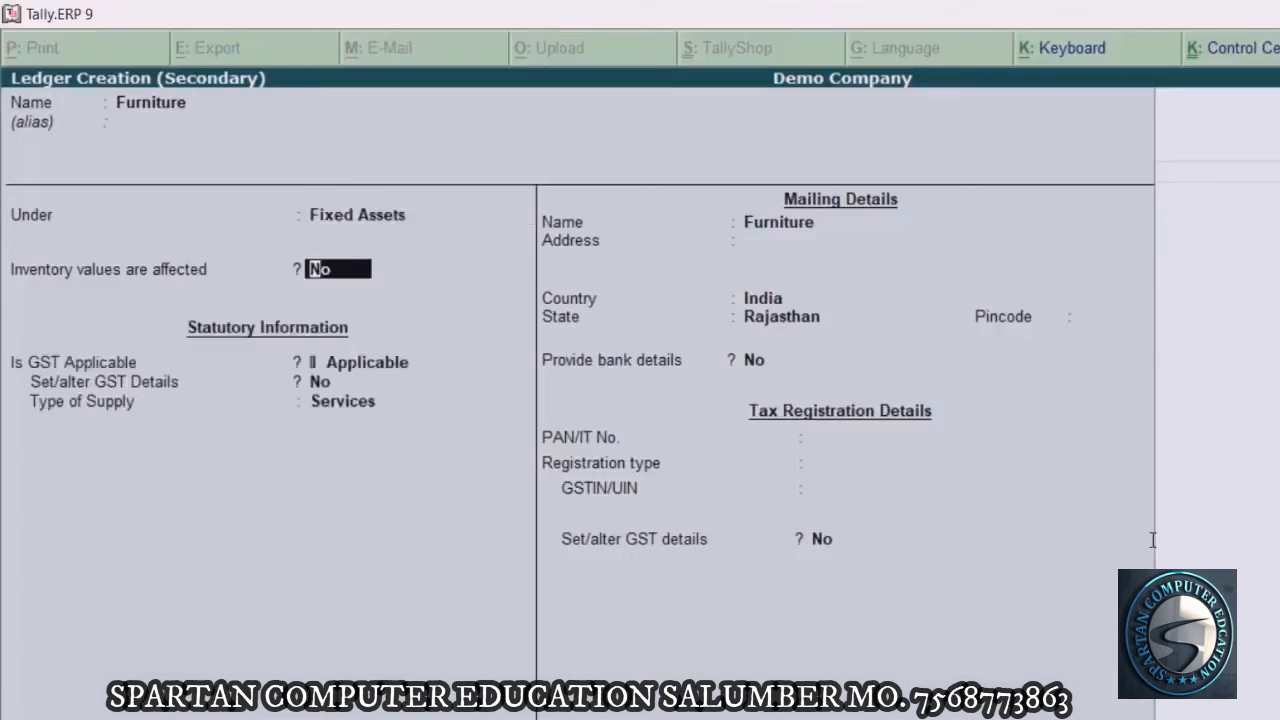
Set GST to Not Applicable for the Furniture ledger and save it with the remaining mailing and tax details at their defaults
{"action": "key", "text": "Return"}
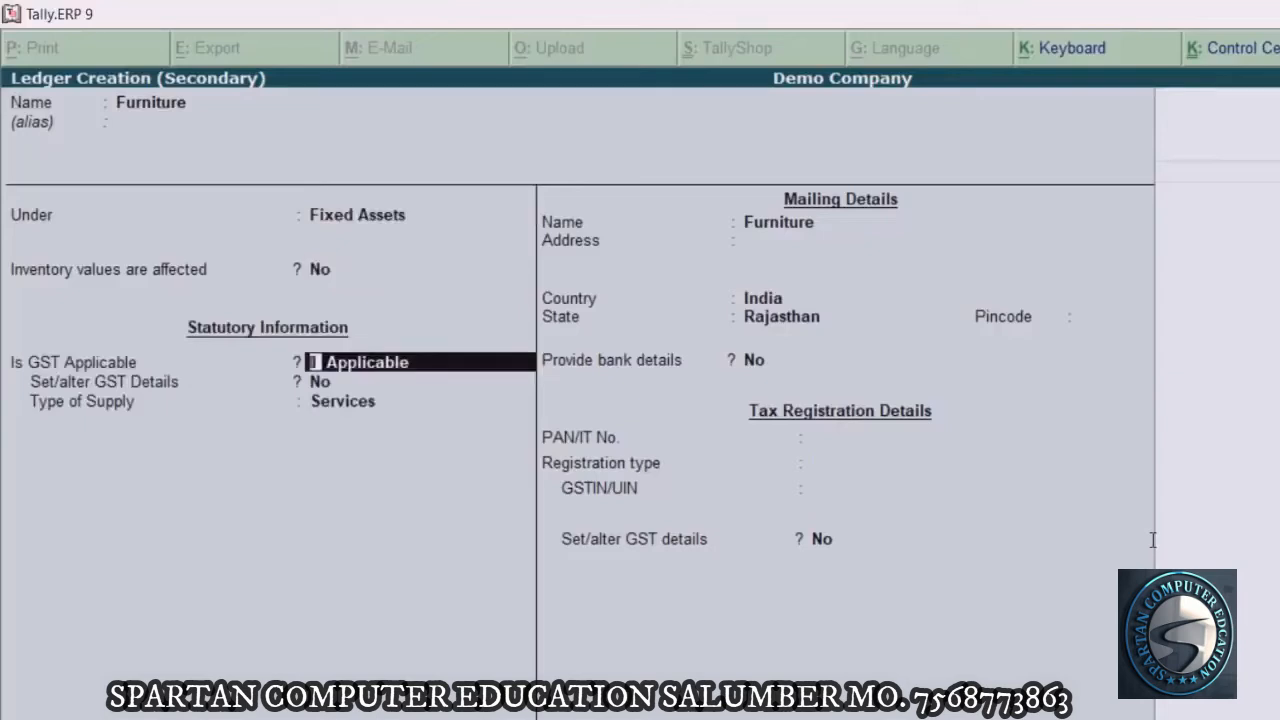
{"action": "type", "text": "Not"}
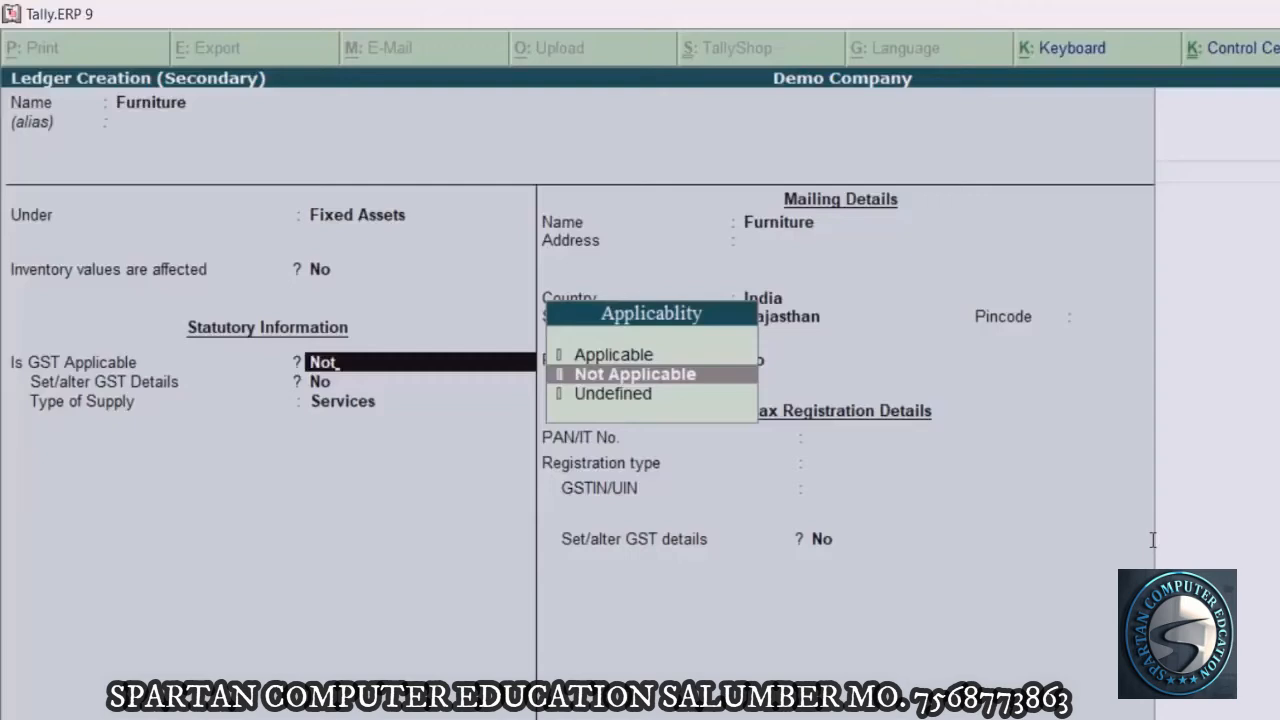
{"action": "key", "text": "Return"}
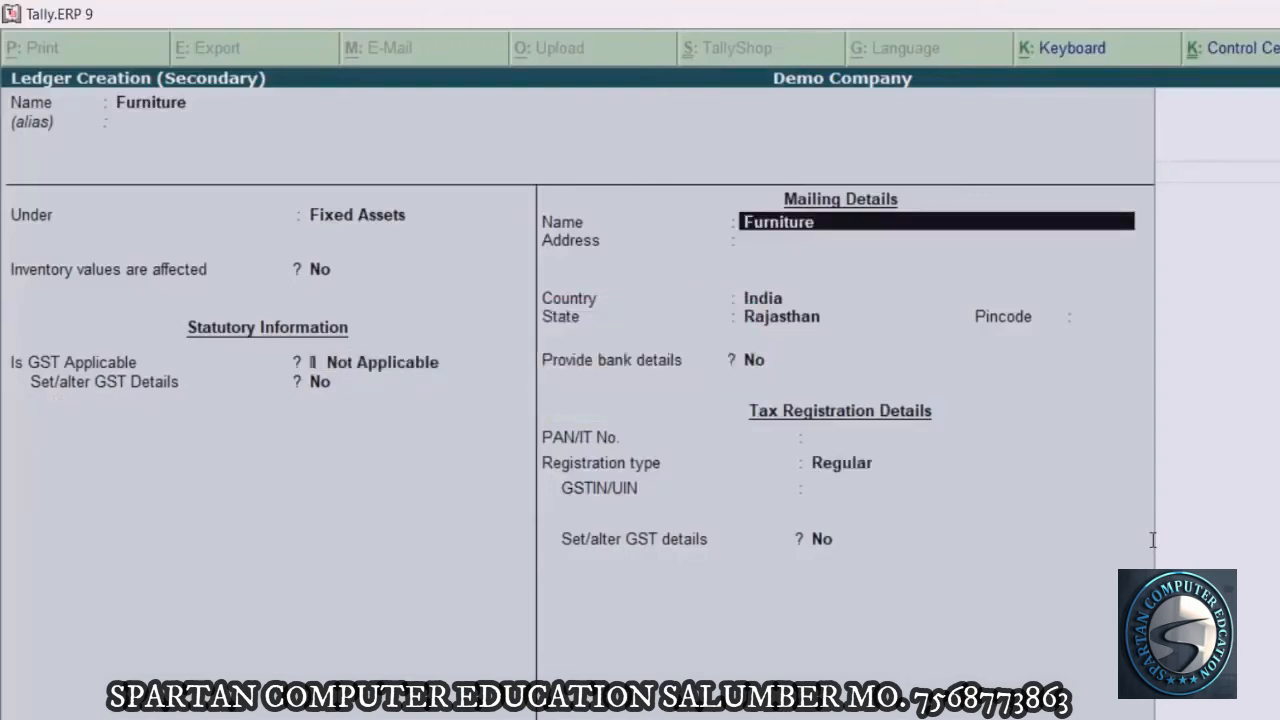
{"action": "key", "text": "Return"}
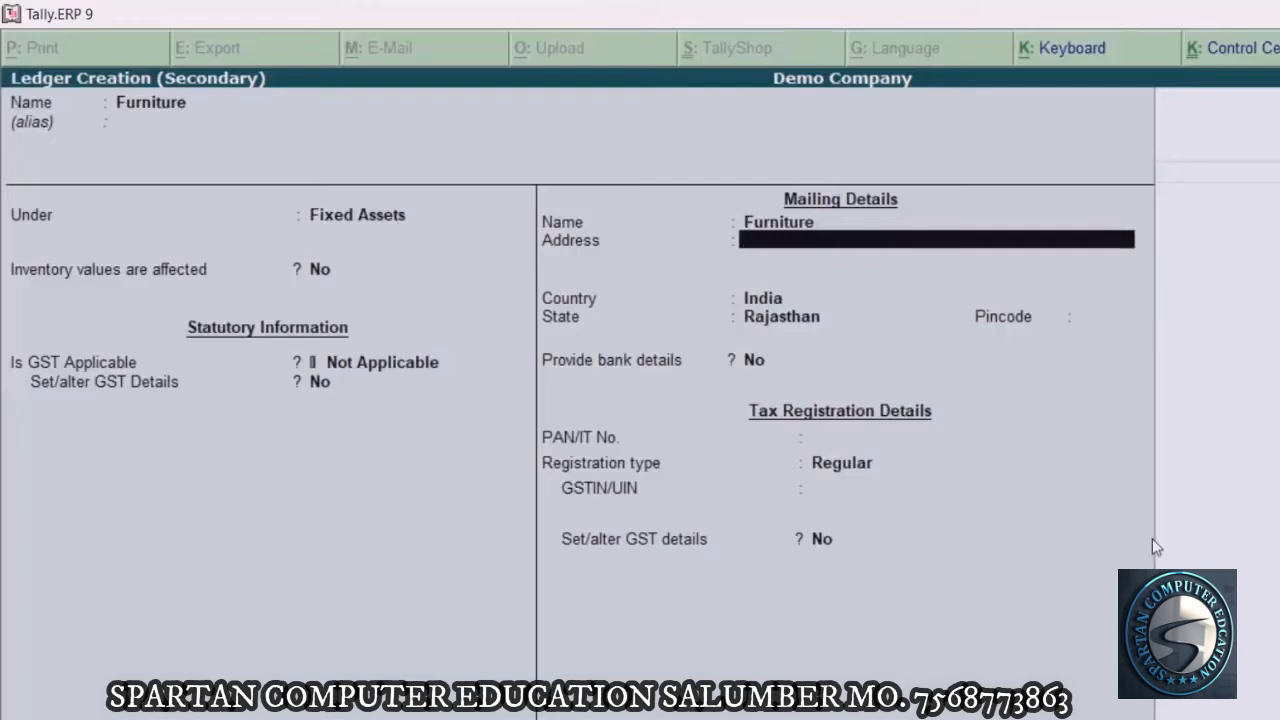
{"action": "key", "text": "Return"}
{"action": "key", "text": "Return"}
{"action": "key", "text": "Return"}
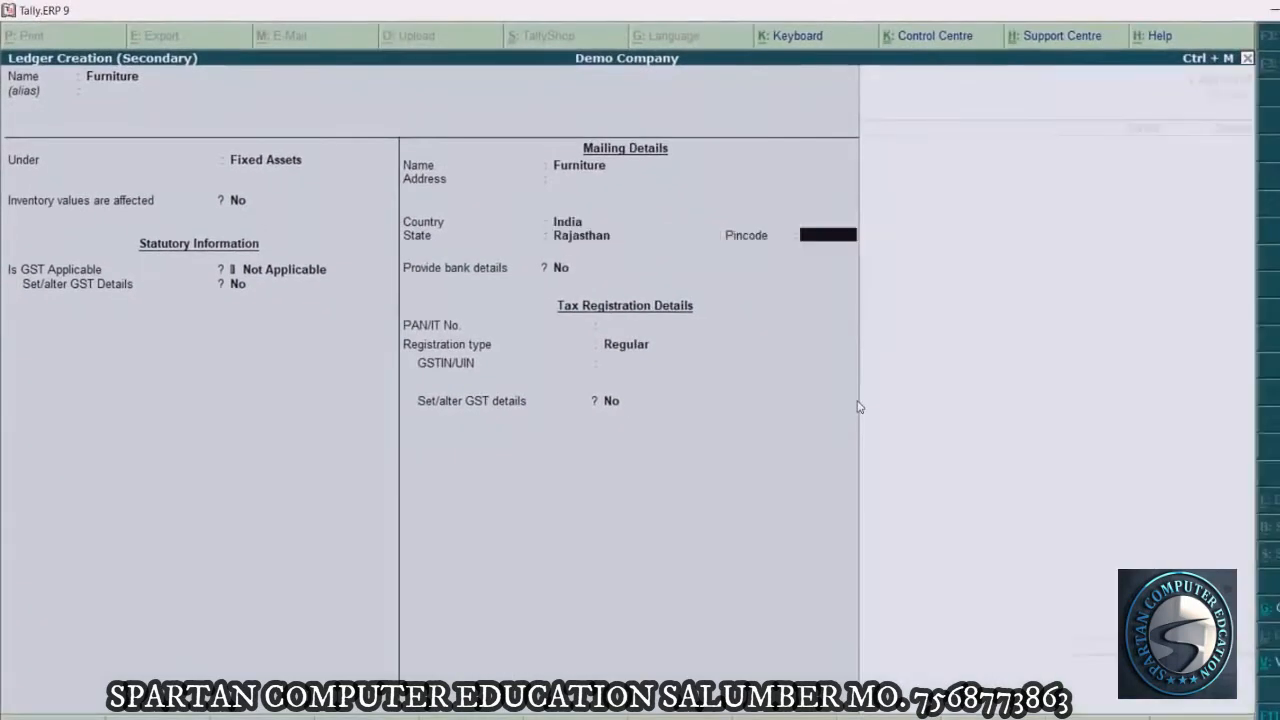
{"action": "key", "text": "Return"}
{"action": "key", "text": "Return"}
{"action": "key", "text": "Return"}
{"action": "key", "text": "Return"}
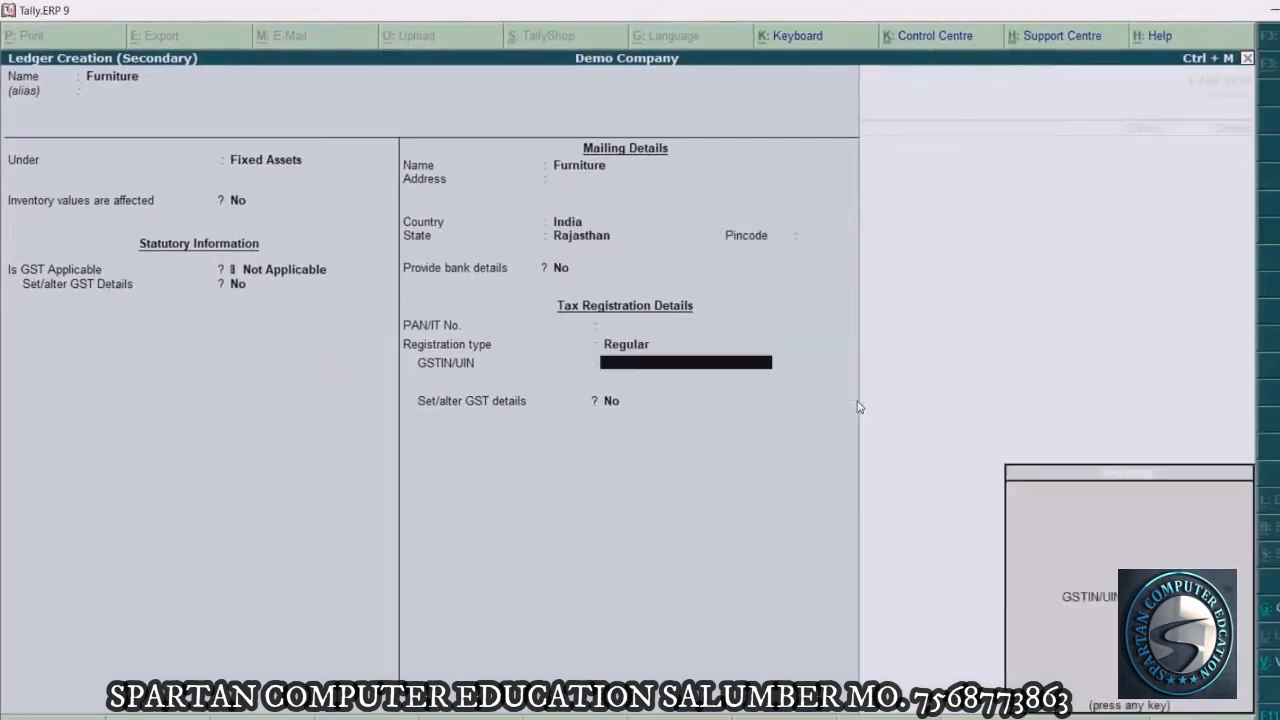
{"action": "key", "text": "Return"}
{"action": "key", "text": "Return"}
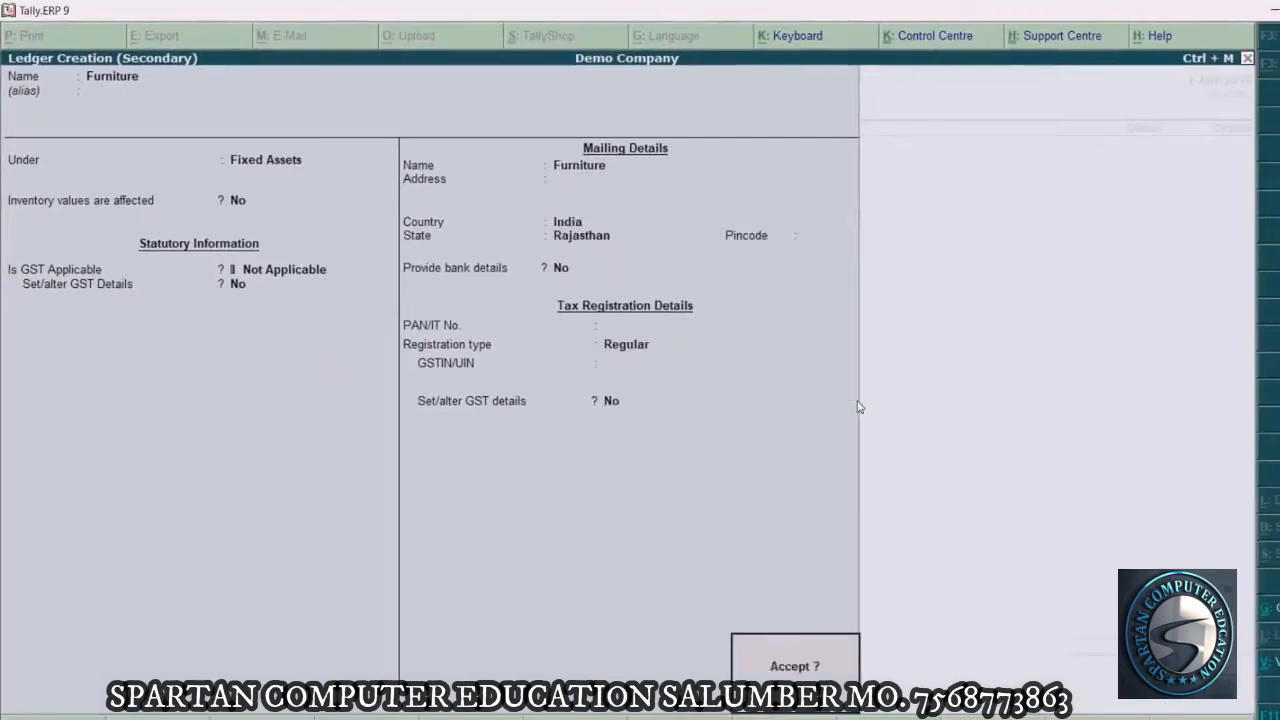
{"action": "key", "text": "Return"}
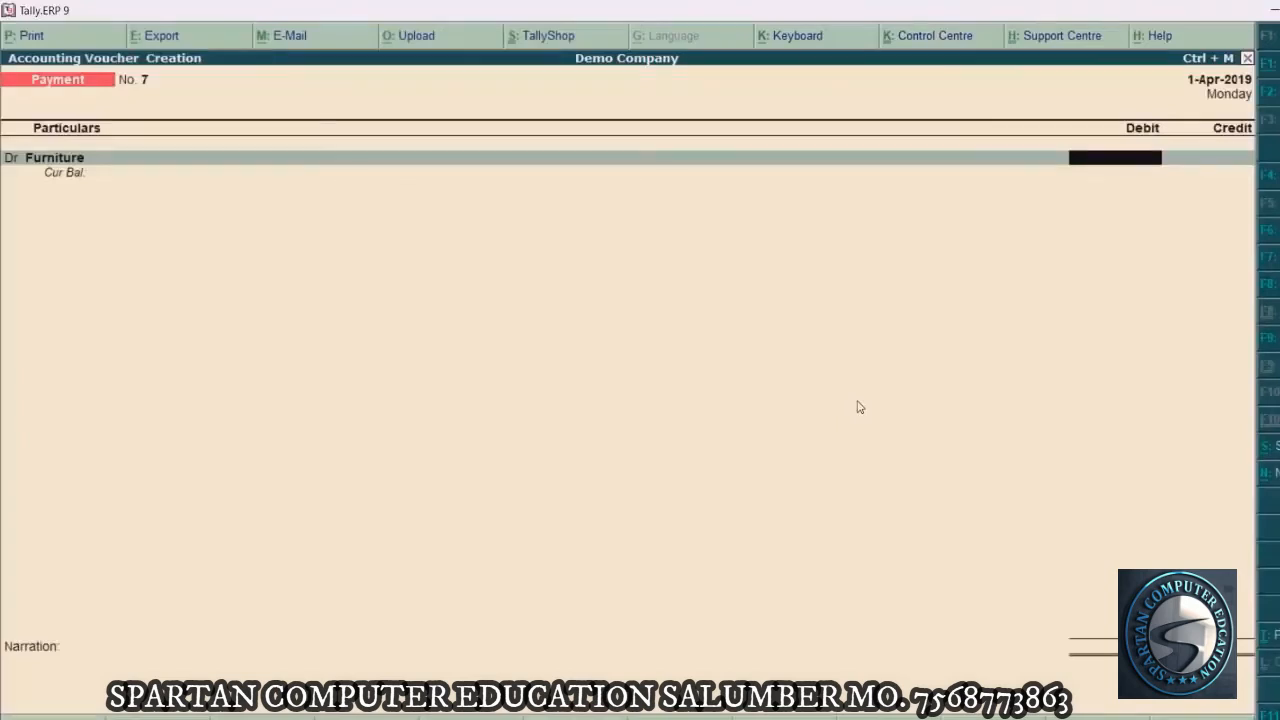
Debit the Furniture ledger with 20000 and credit the same amount to Cash in the payment voucher
{"action": "type", "text": "20000"}
{"action": "key", "text": "Return"}
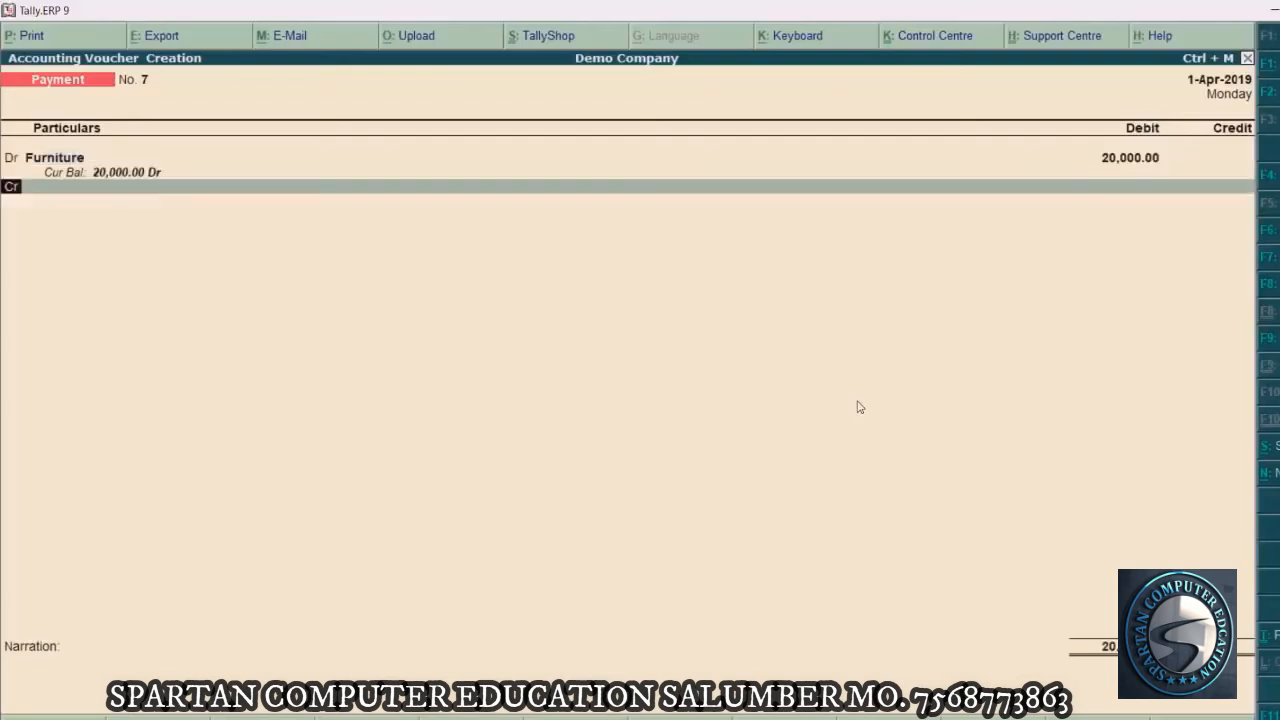
{"action": "key", "text": "Return"}
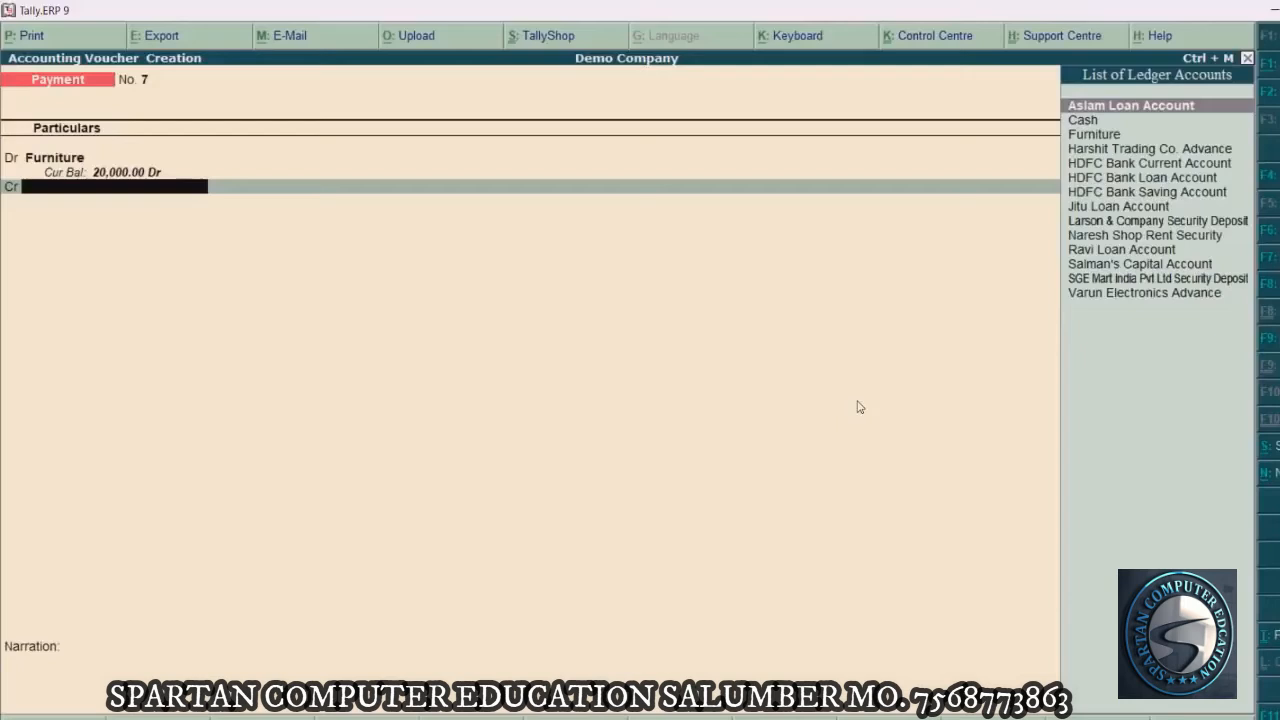
{"action": "type", "text": "Ca"}
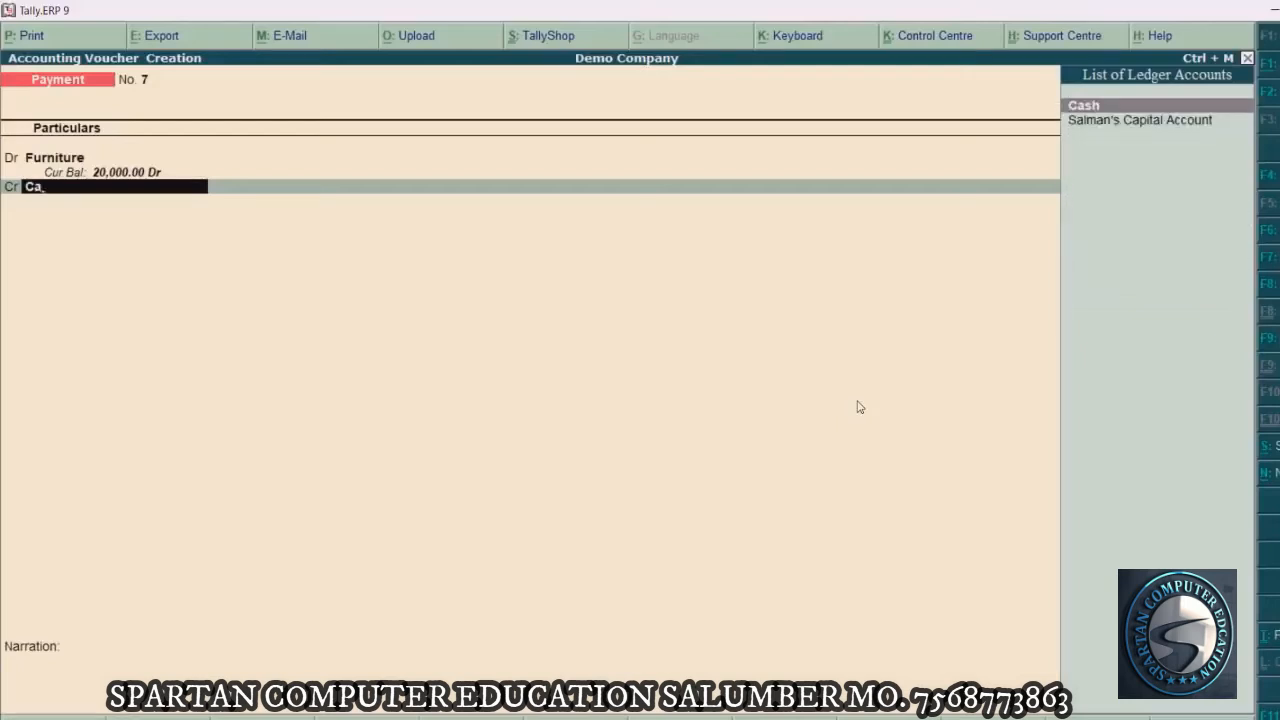
{"action": "type", "text": "sh"}
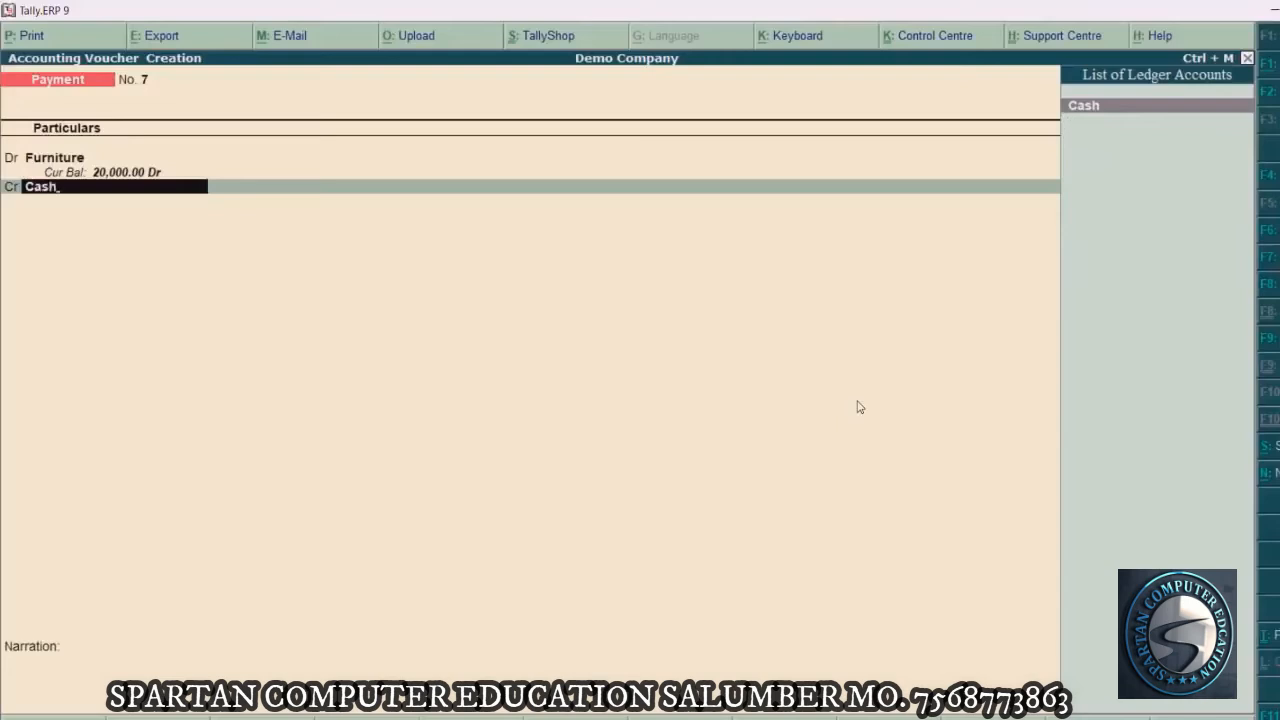
{"action": "key", "text": "Return"}
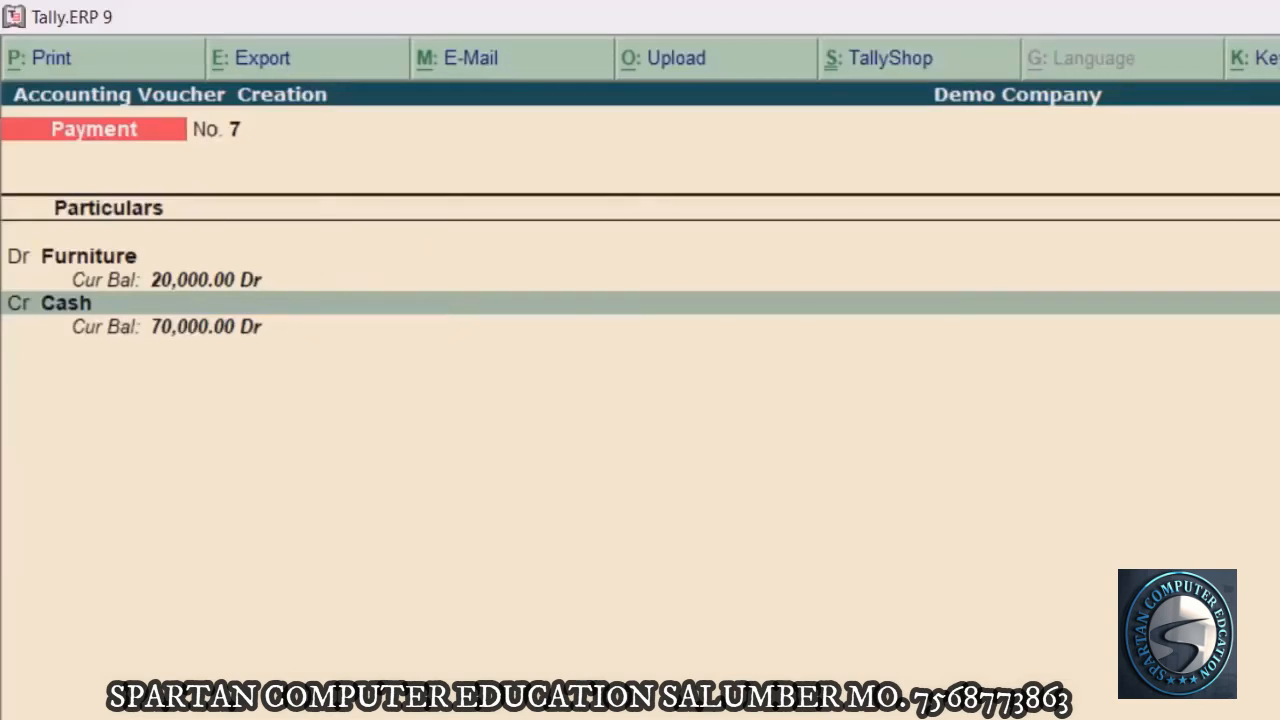
{"action": "key", "text": "Return"}
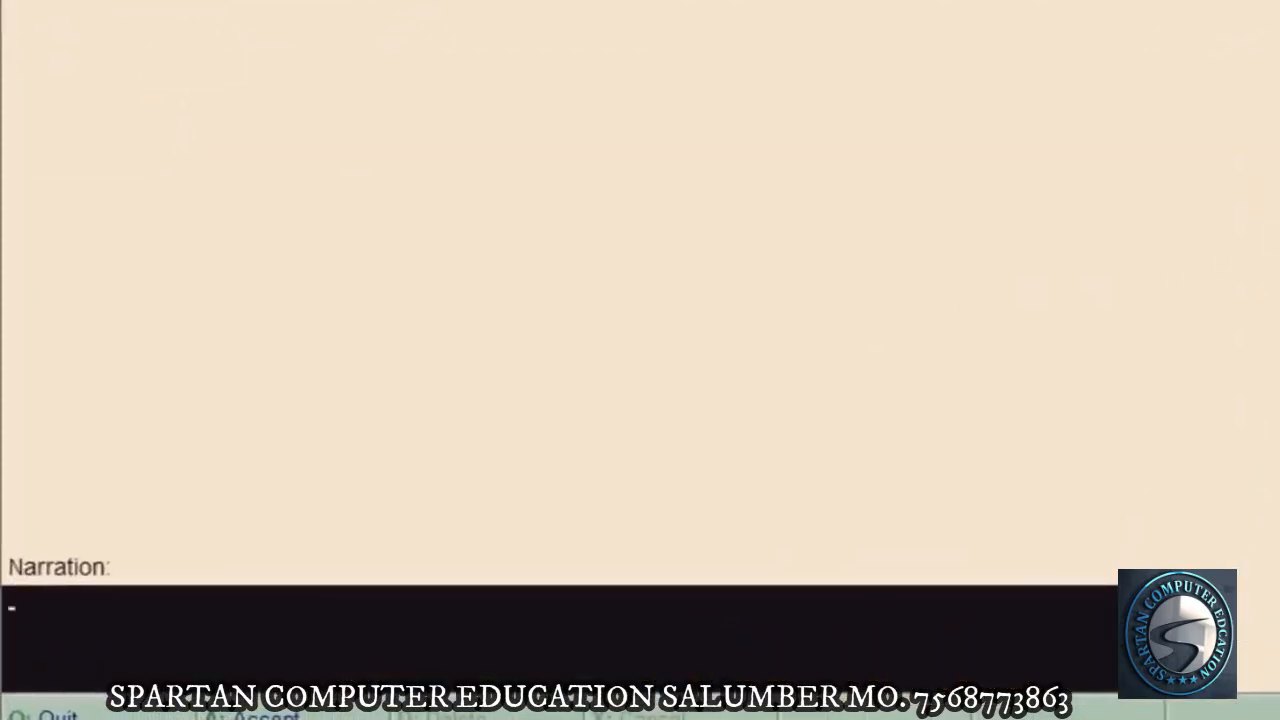
Enter the narration "furniture purchase from xyz com" and save the payment voucher
{"action": "type", "text": "furniture"}
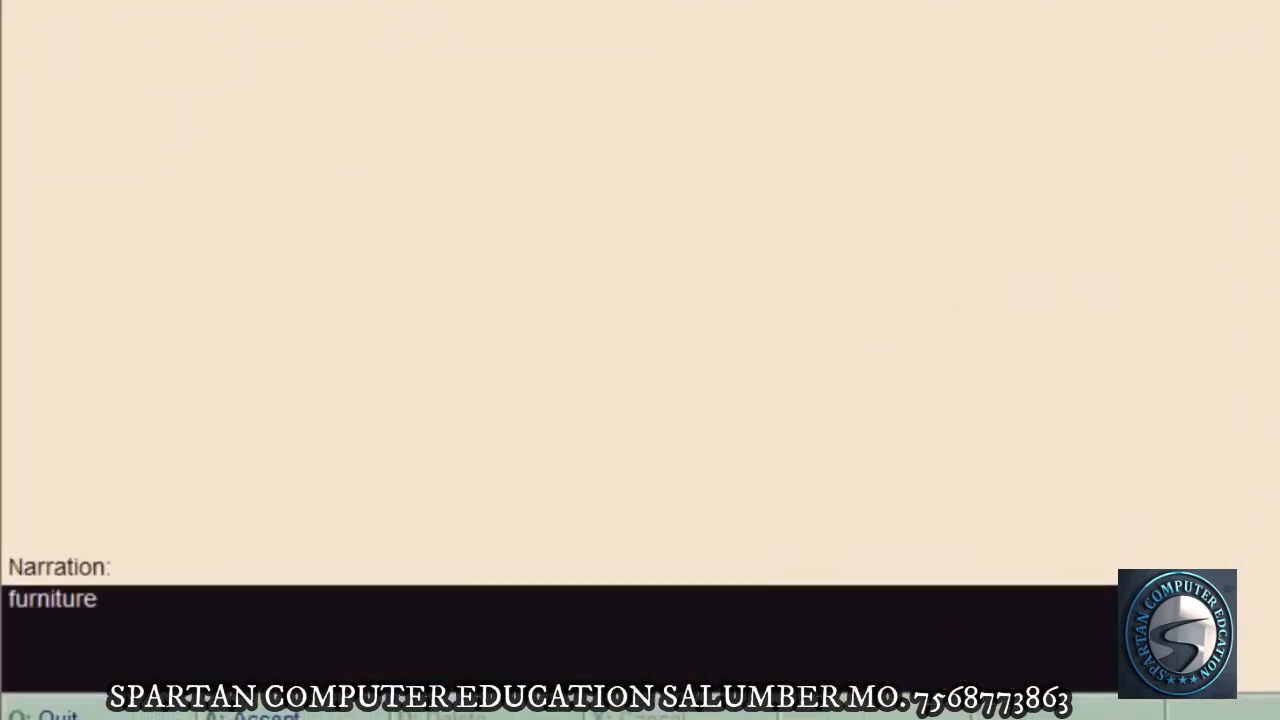
{"action": "type", "text": " purchase from"}
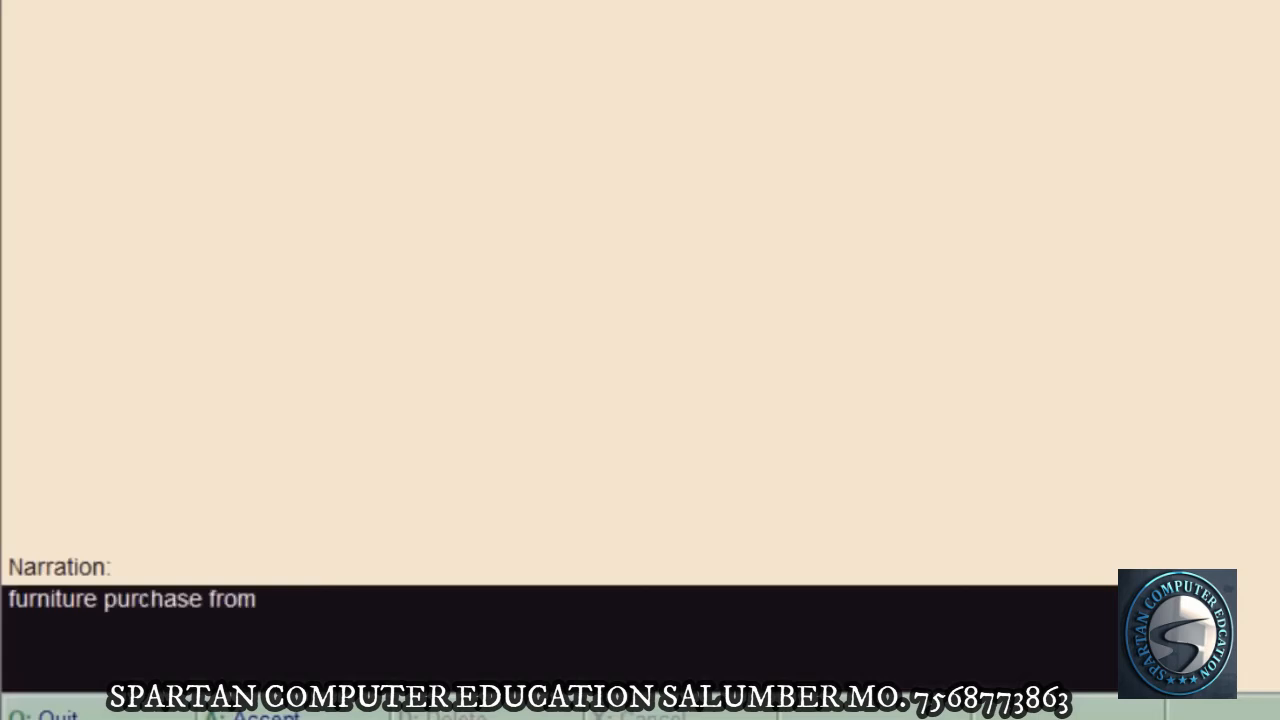
{"action": "type", "text": " xyz com"}
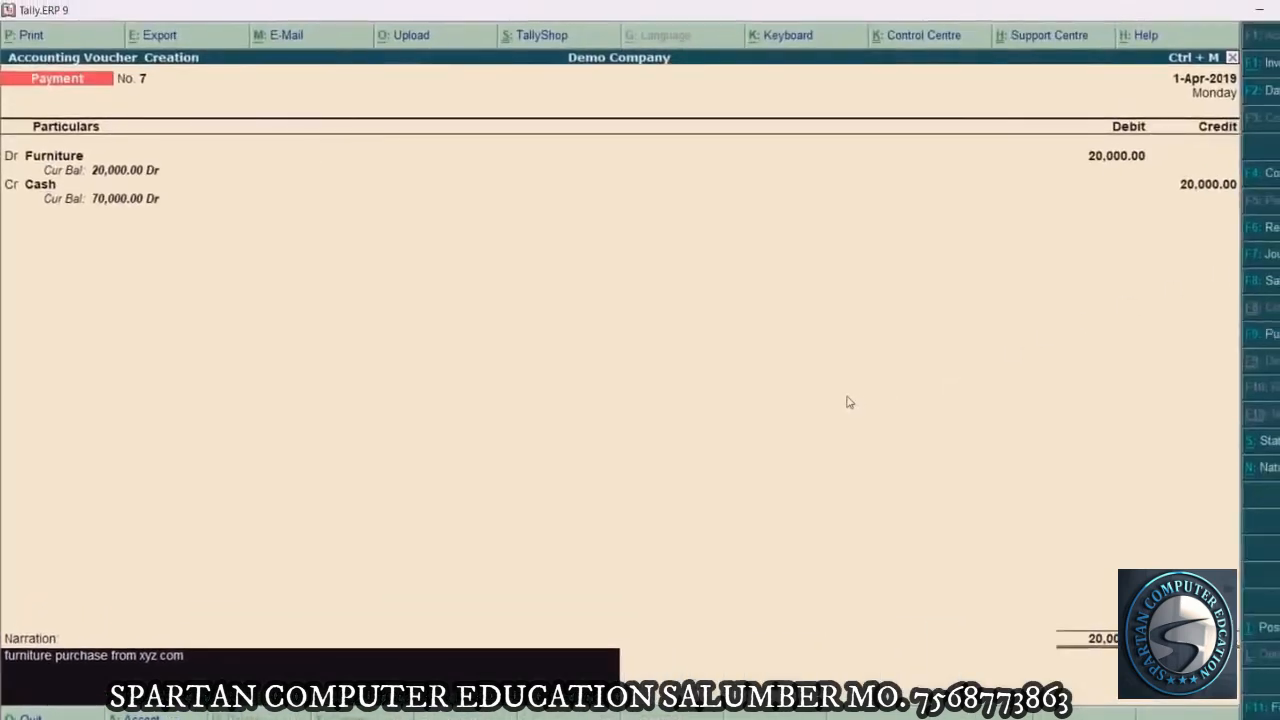
{"action": "key", "text": "Return"}
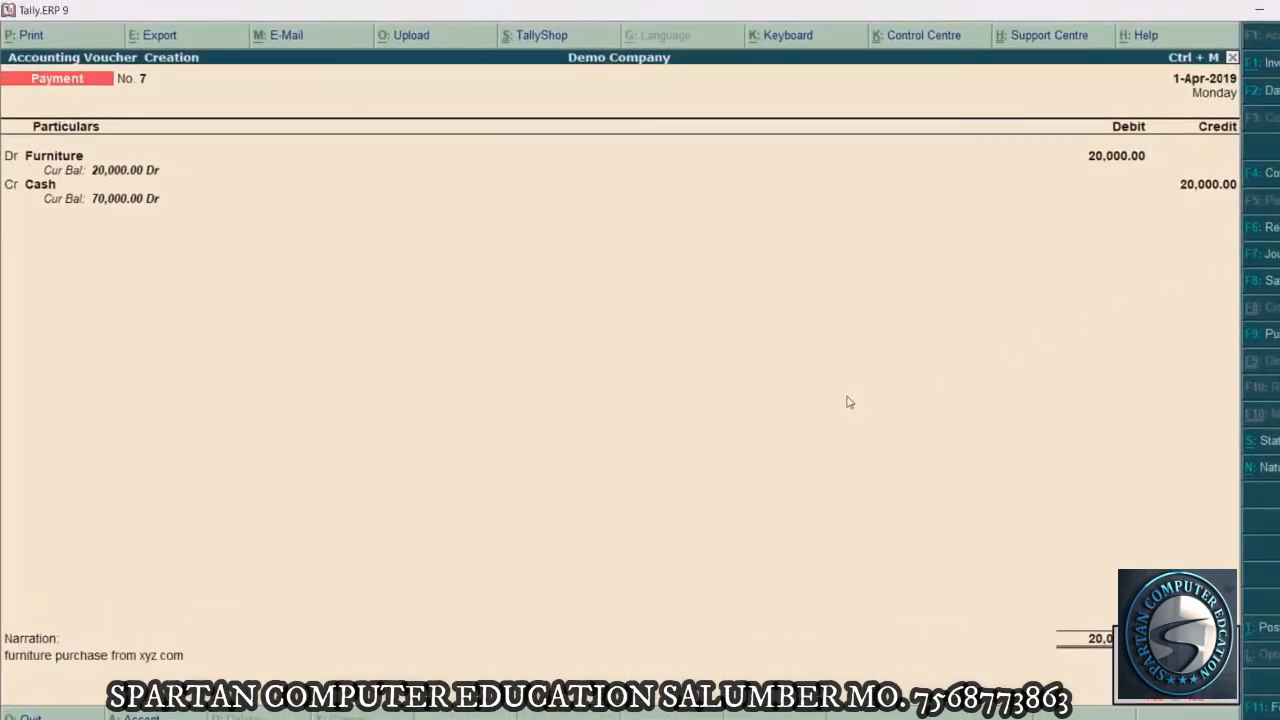
{"action": "key", "text": "Return"}
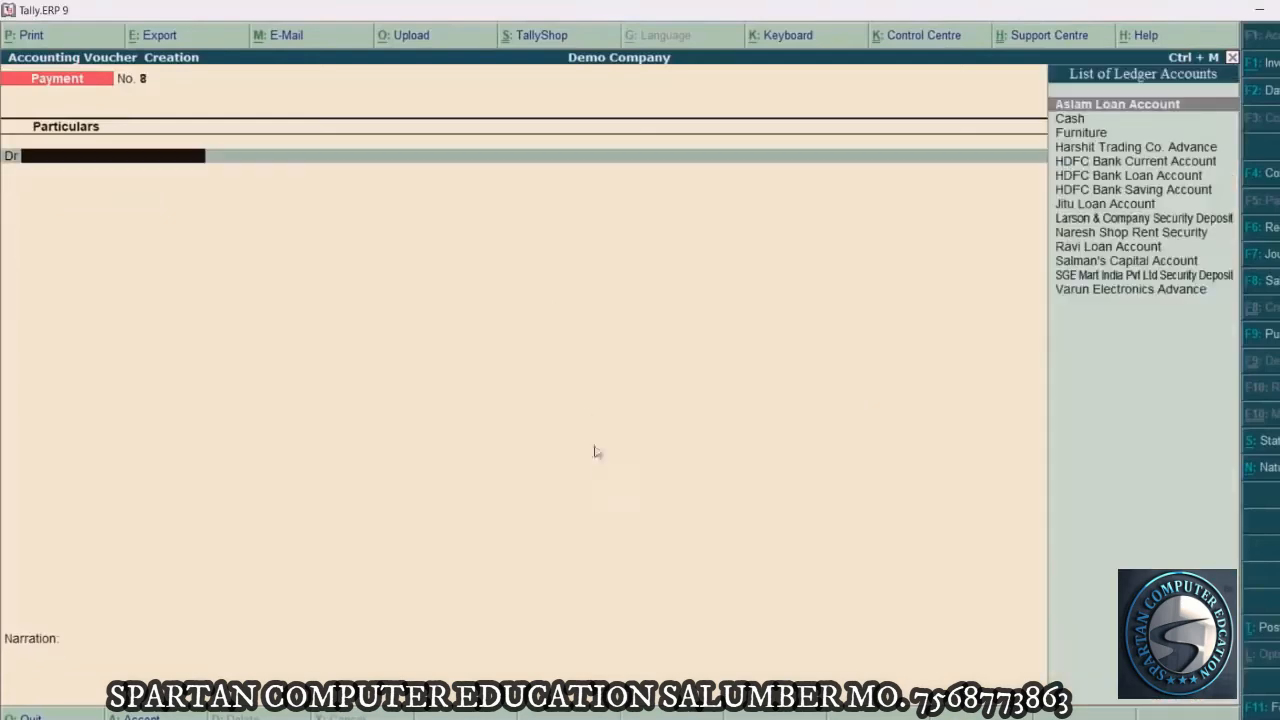
Consult the computer purchase listed under Fixed Assets in the Word document and return to Tally.ERP 9
{"action": "key", "text": "alt+Tab"}
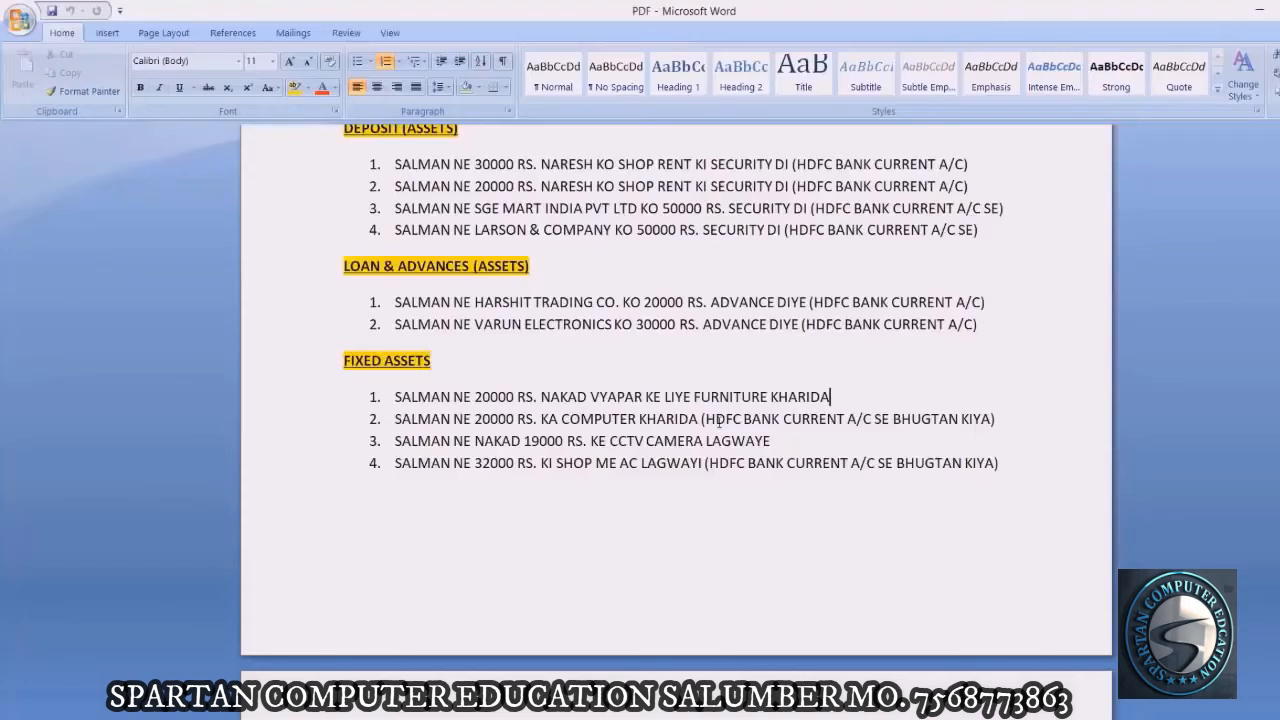
{"action": "left_click", "coordinate": [931, 419]}
{"action": "key", "text": "alt+Tab"}
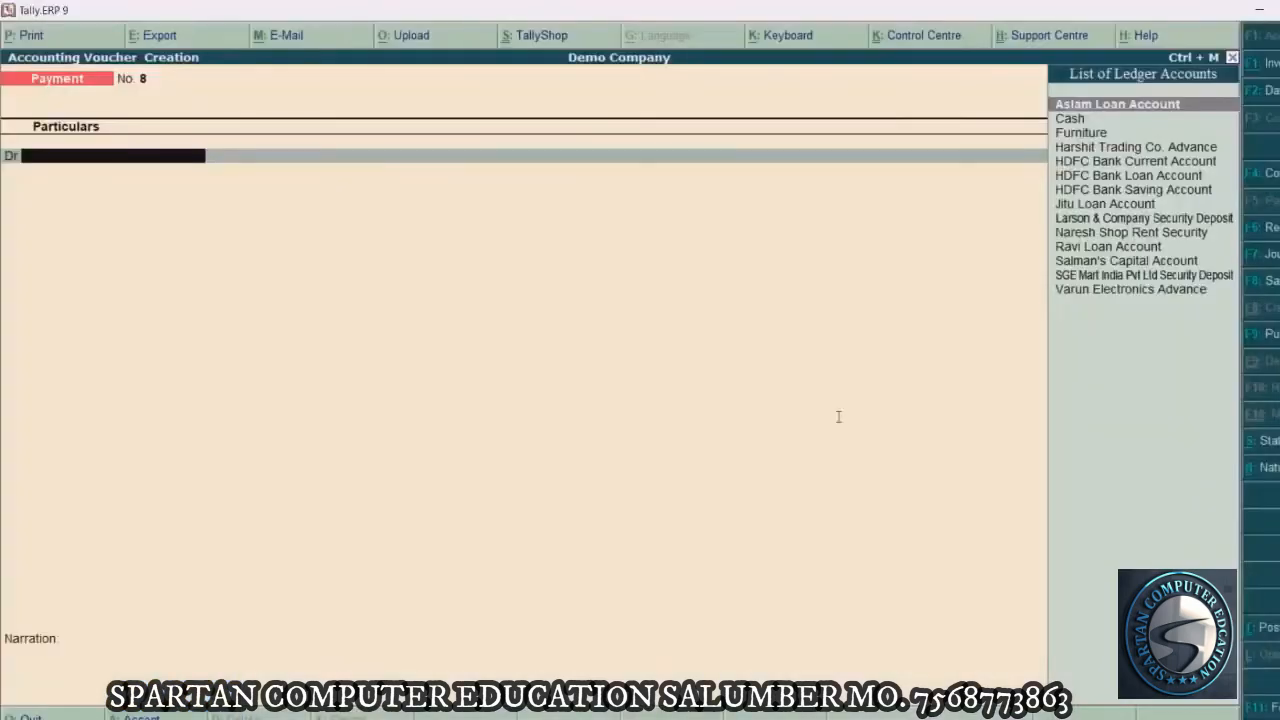
Start a new ledger from the voucher, name it Computer and keep it under the Fixed Assets group
{"action": "key", "text": "alt+c"}
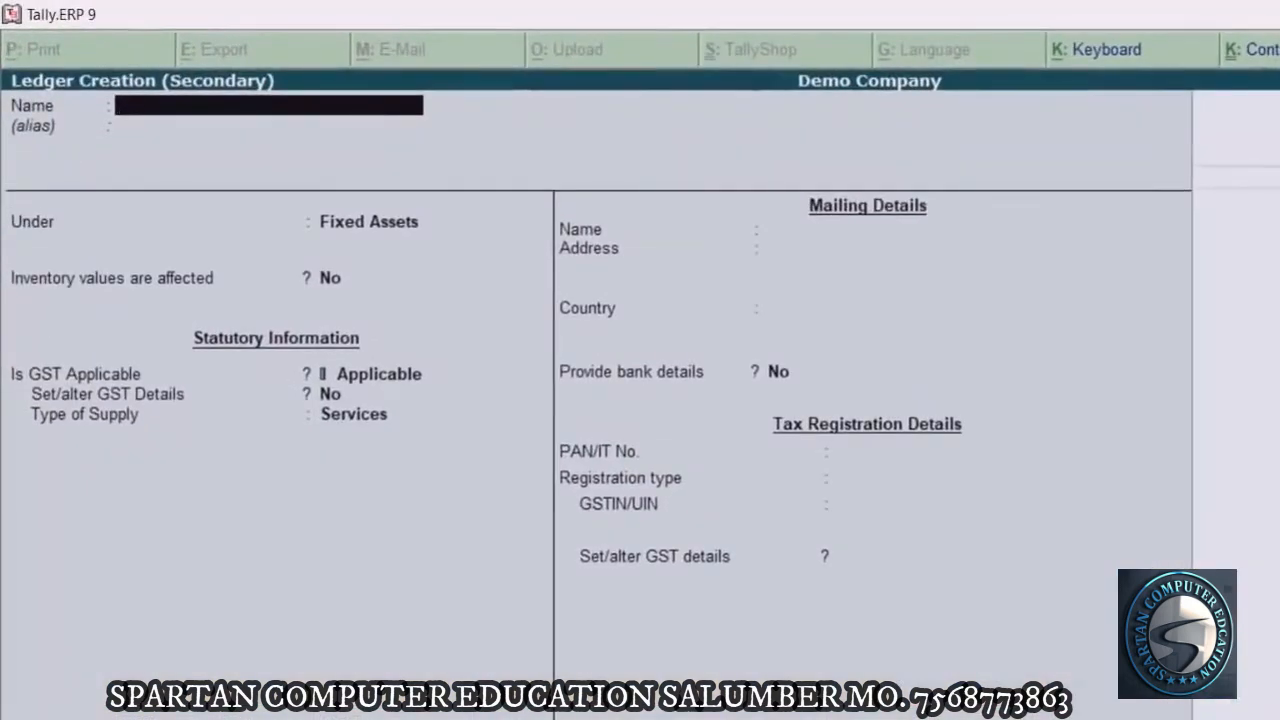
{"action": "type", "text": "Computer"}
{"action": "key", "text": "Return"}
{"action": "key", "text": "Return"}
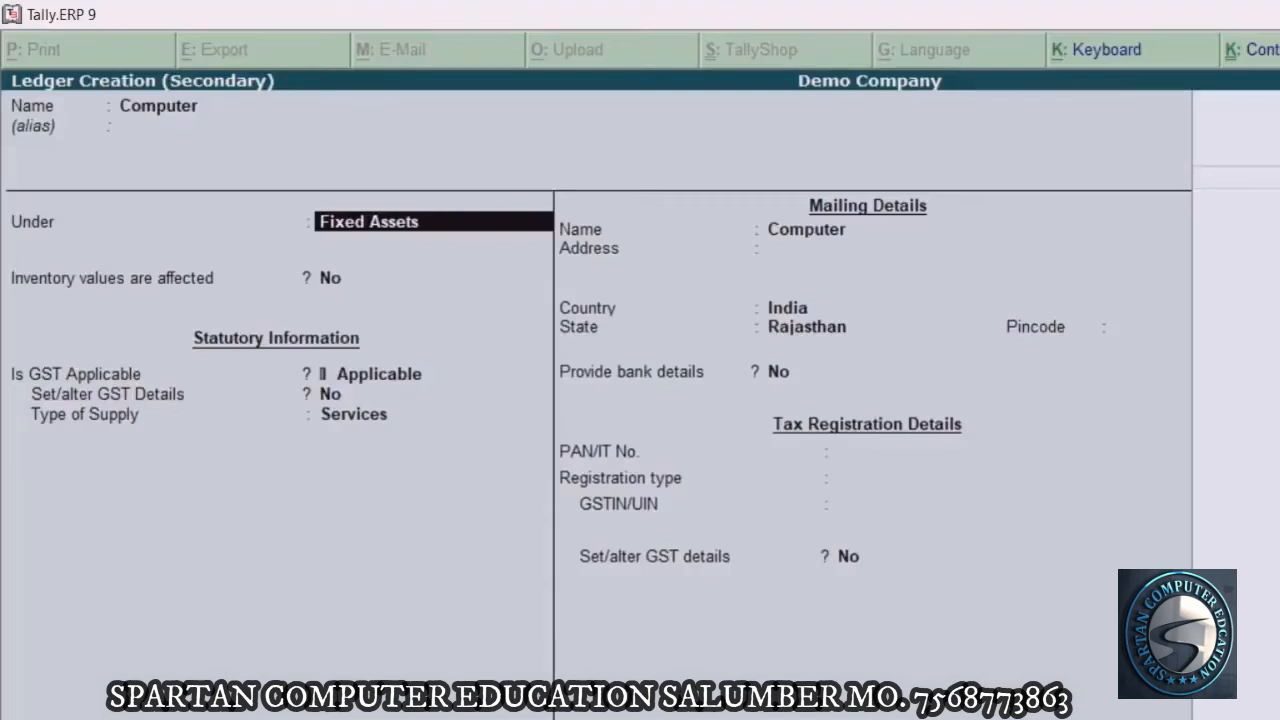
{"action": "key", "text": "Return"}
Set GST to Not Applicable for the Computer ledger and save the ledger
{"action": "key", "text": "Return"}
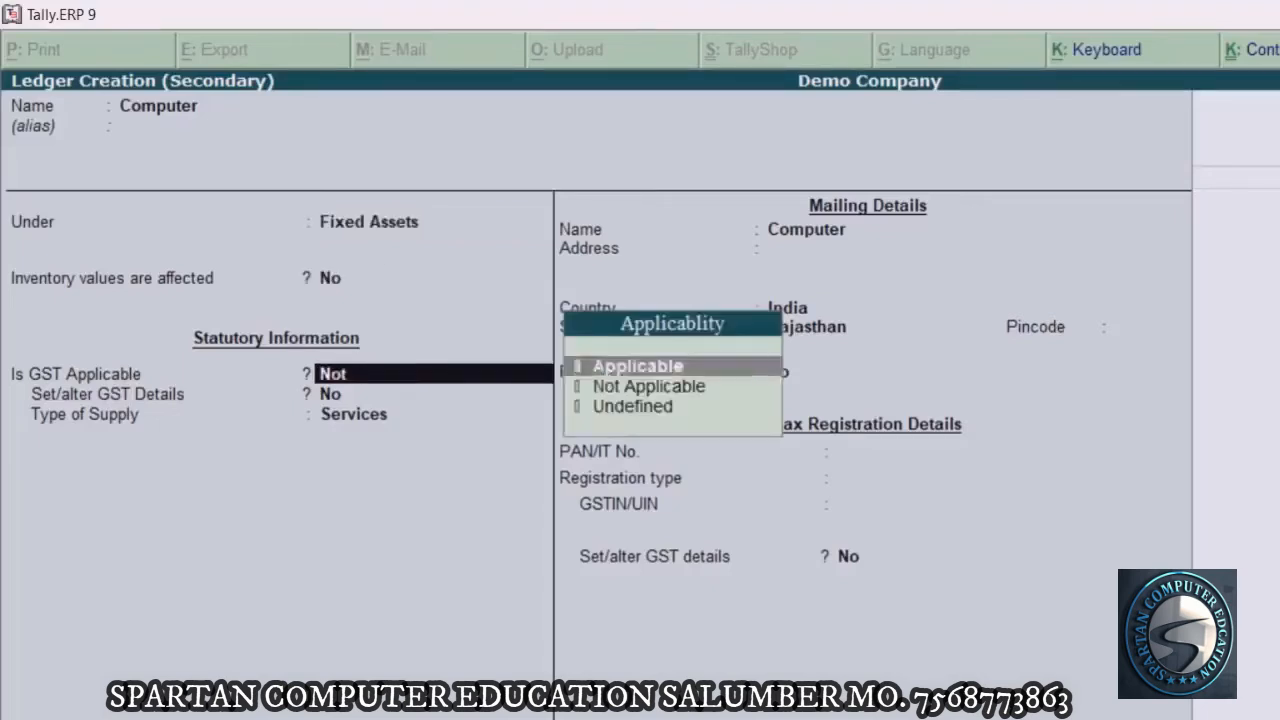
{"action": "key", "text": "Down"}
{"action": "key", "text": "Return"}
{"action": "key", "text": "Return"}
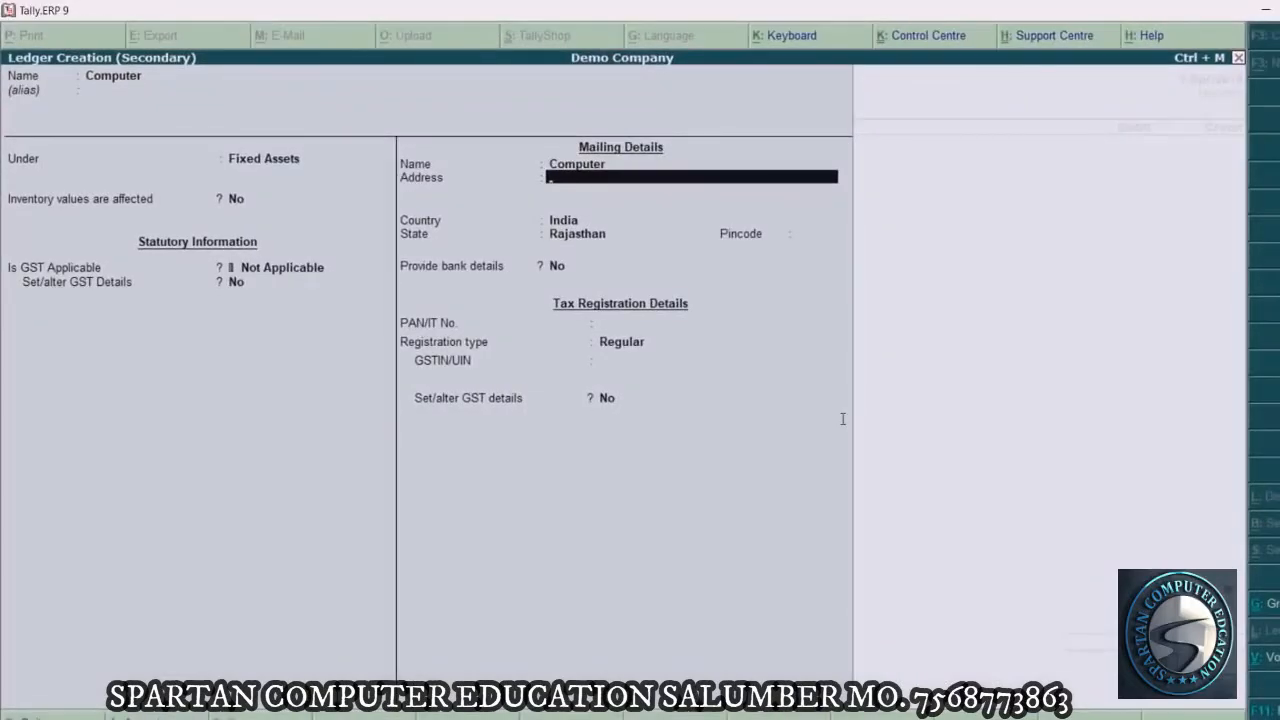
{"action": "key", "text": "ctrl+a"}
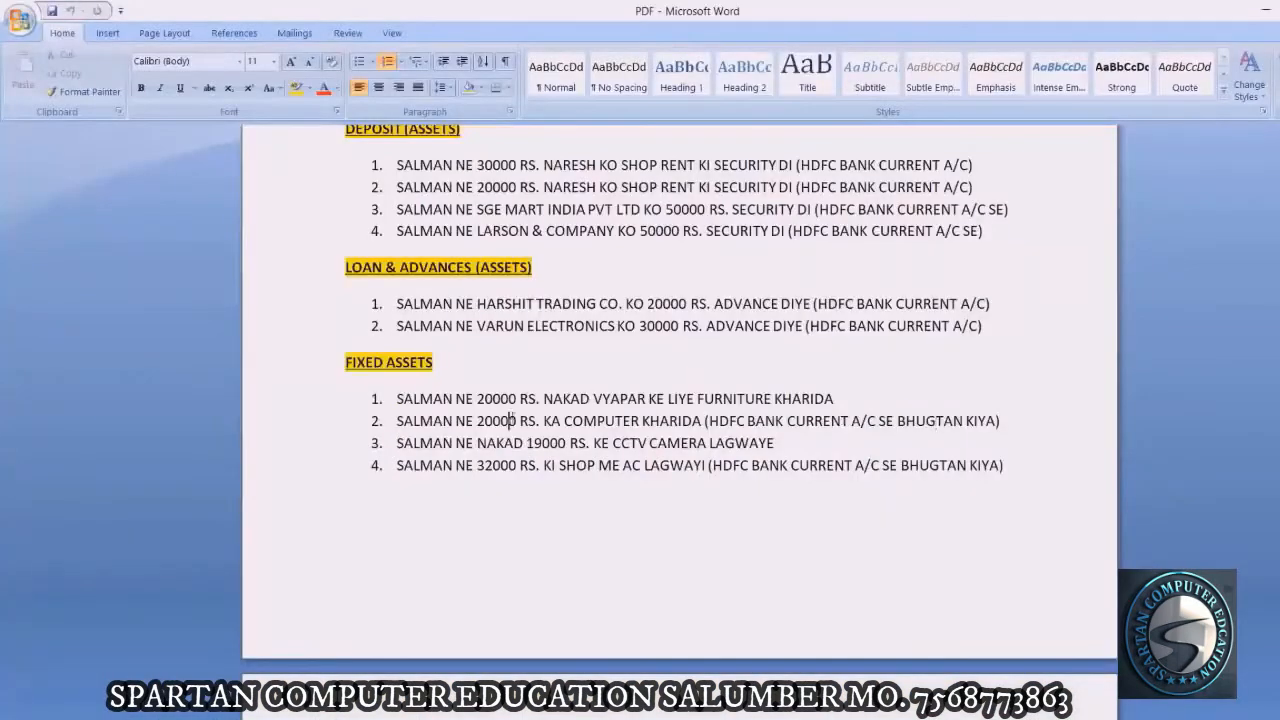
Debit the Computer ledger with 20000, credit the same amount to HDFC Bank Current Account and accept the cheque bank allocation
{"action": "key", "text": "alt+Tab"}
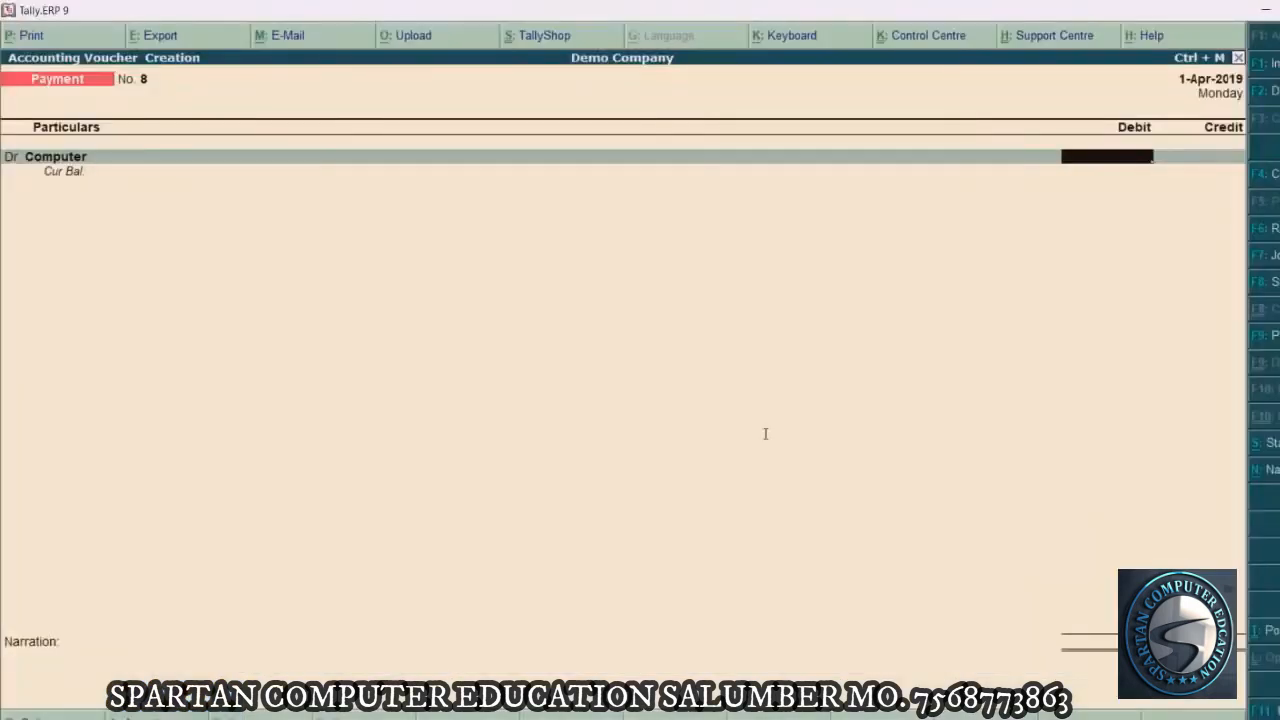
{"action": "type", "text": "20000"}
{"action": "key", "text": "Return"}
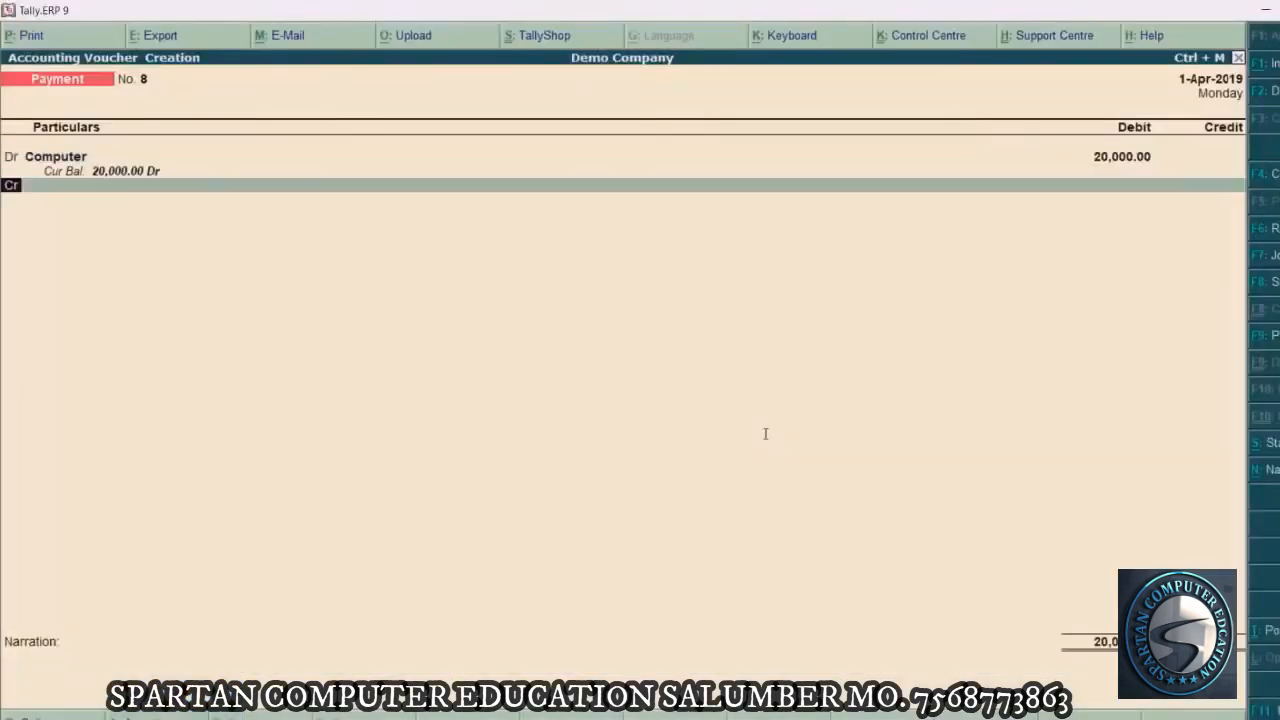
{"action": "key", "text": "Return"}
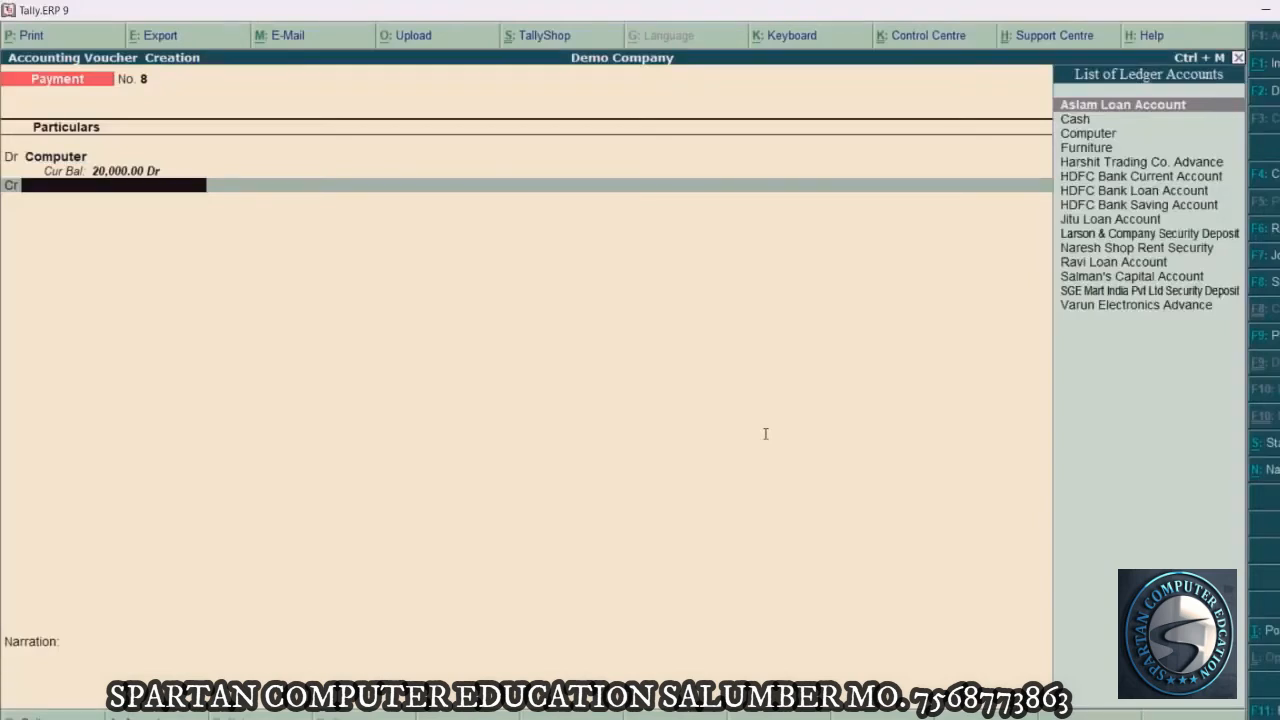
{"action": "type", "text": "Hdfc Ba"}
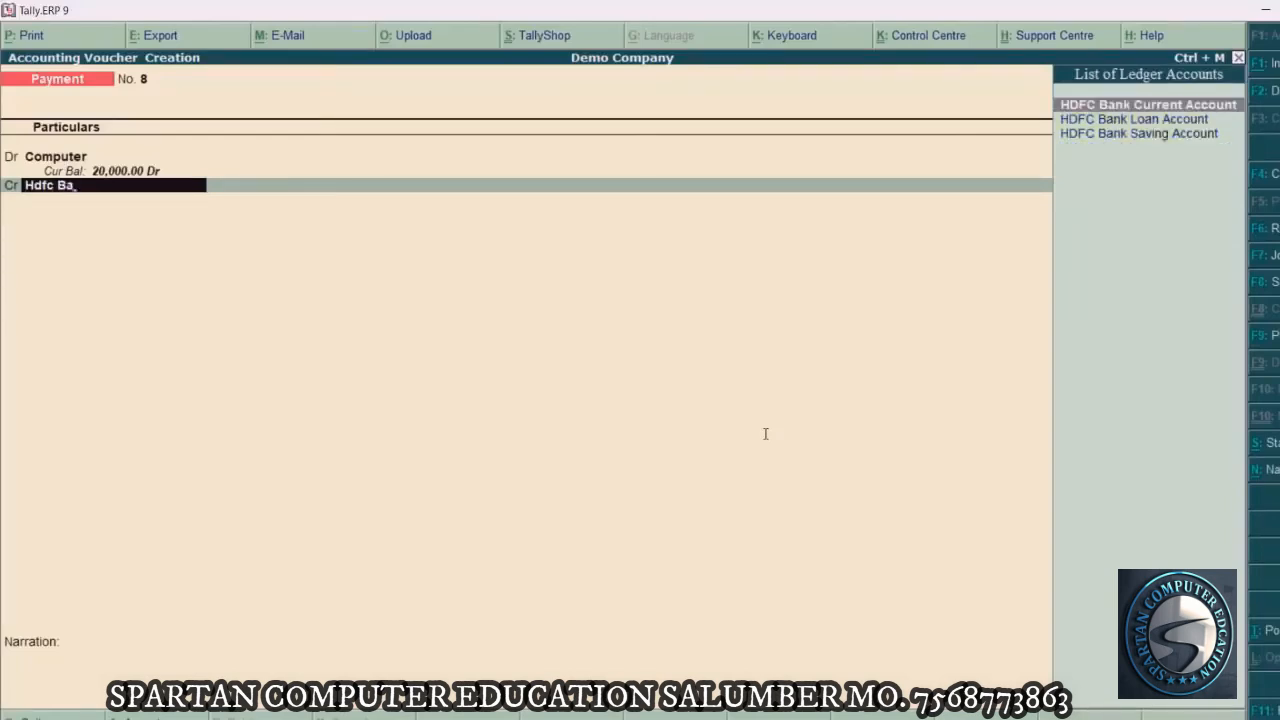
{"action": "key", "text": "Return"}
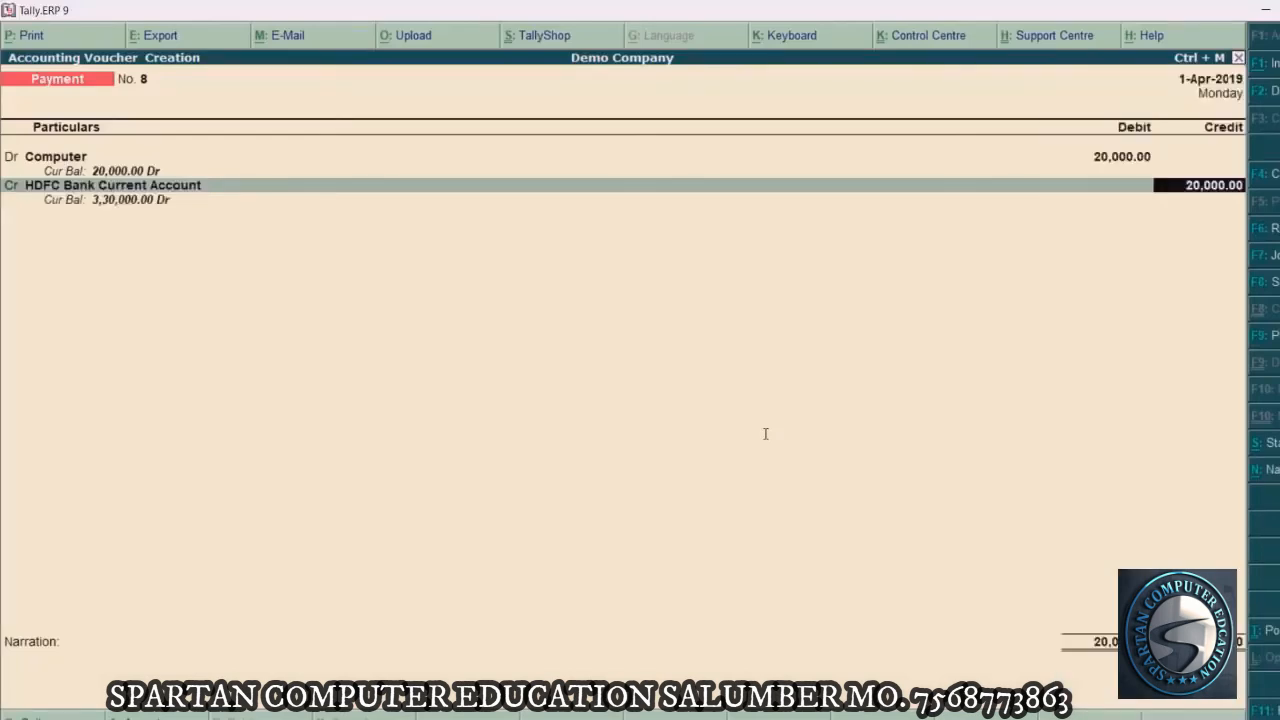
{"action": "key", "text": "Return"}
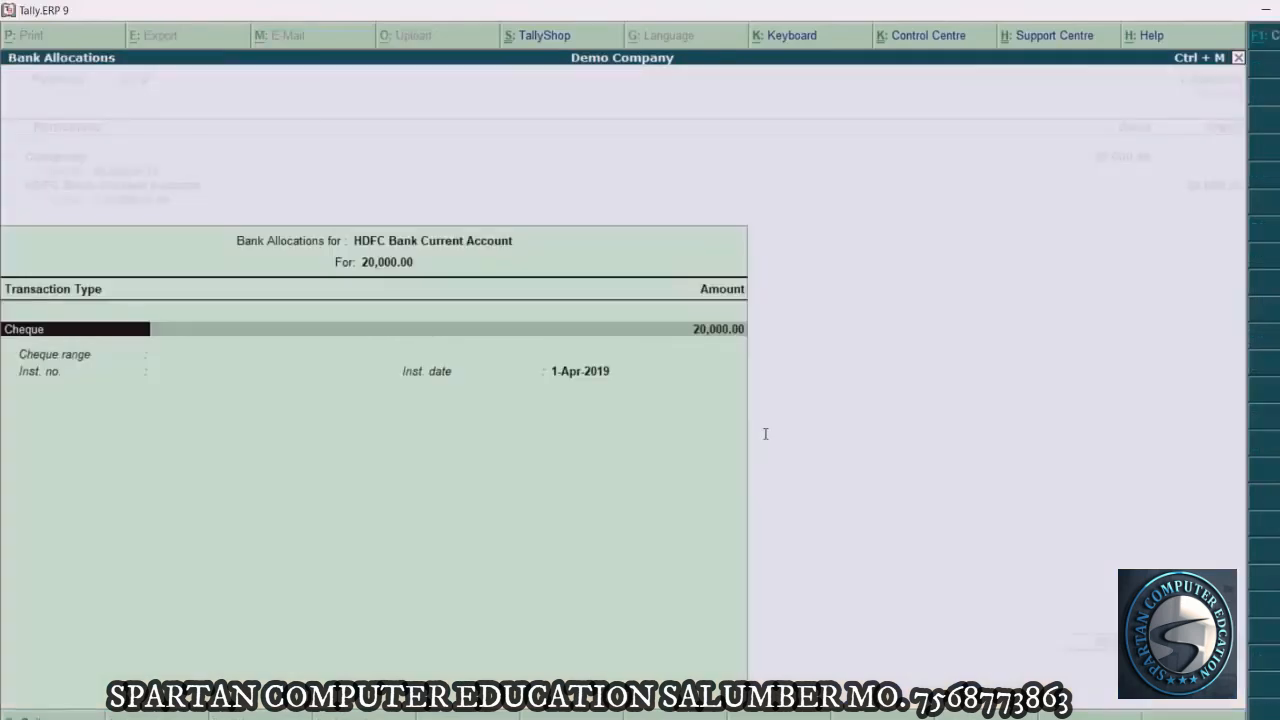
{"action": "key", "text": "ctrl+a"}
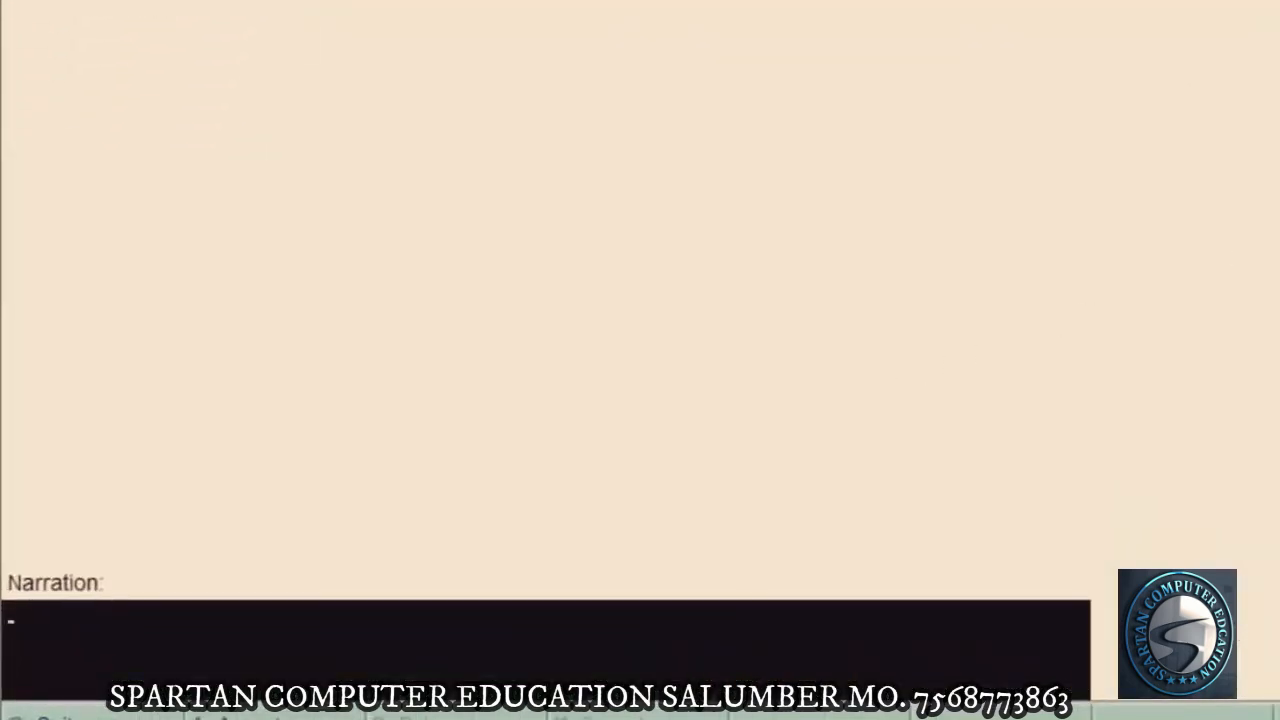
Enter the narration "computer purchase from xyz co bill no 123" and save the payment voucher
{"action": "type", "text": "computer"}
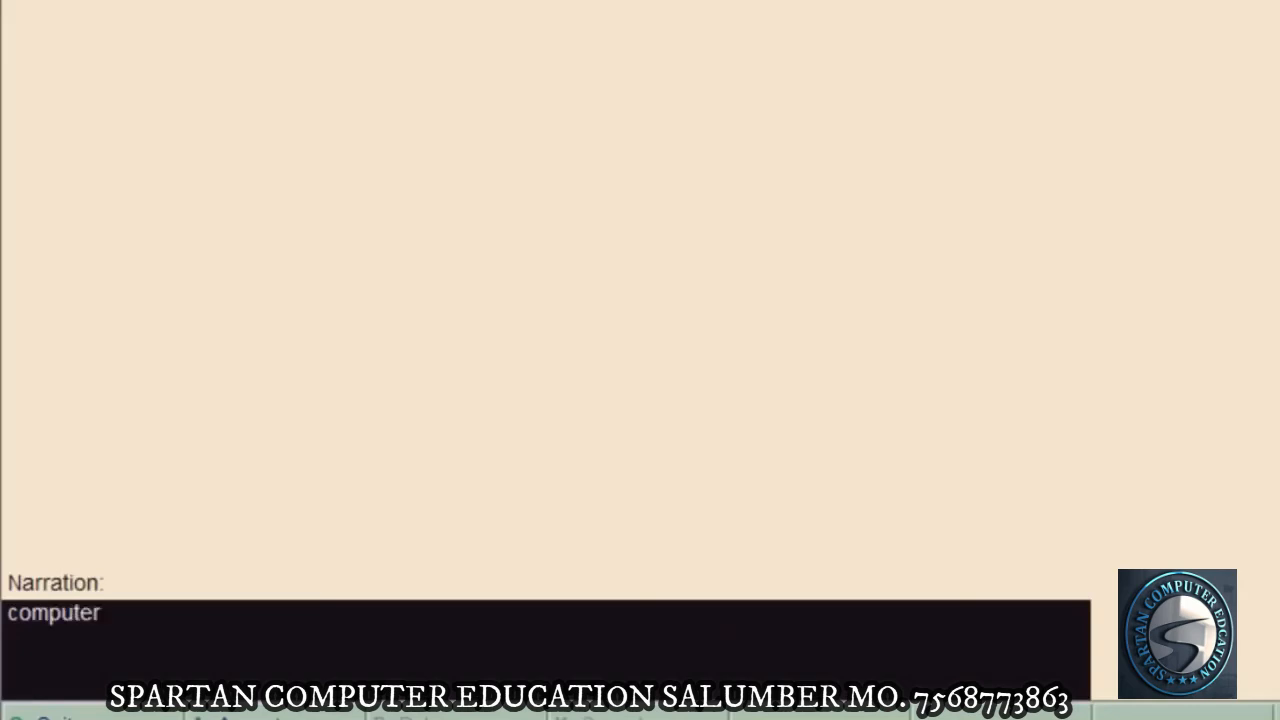
{"action": "type", "text": " purchase from"}
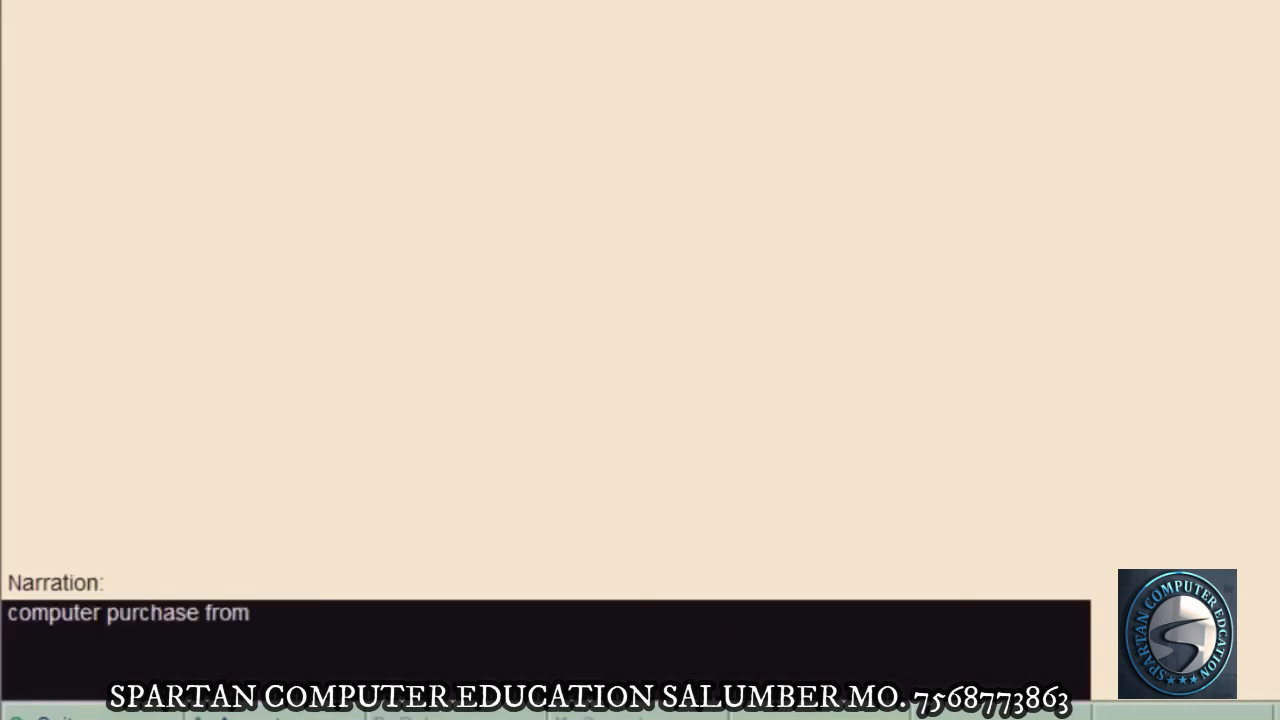
{"action": "type", "text": " xyz co bill no 12"}
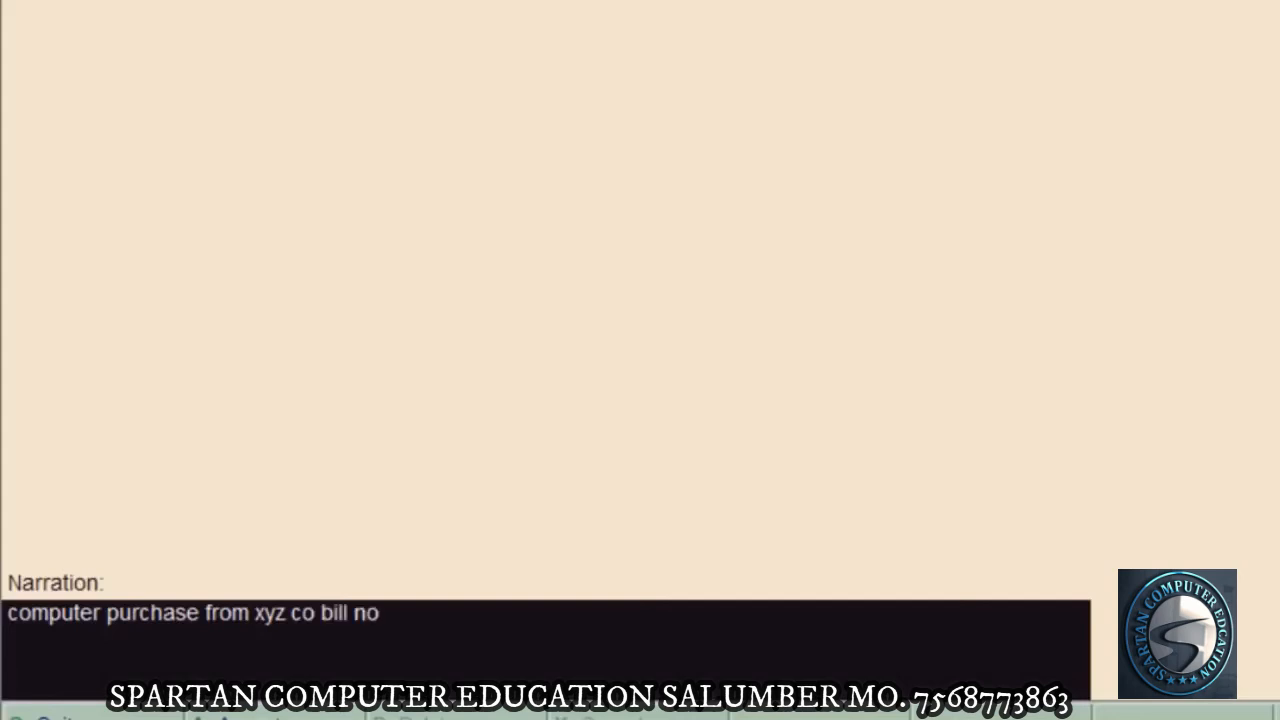
{"action": "type", "text": "3"}
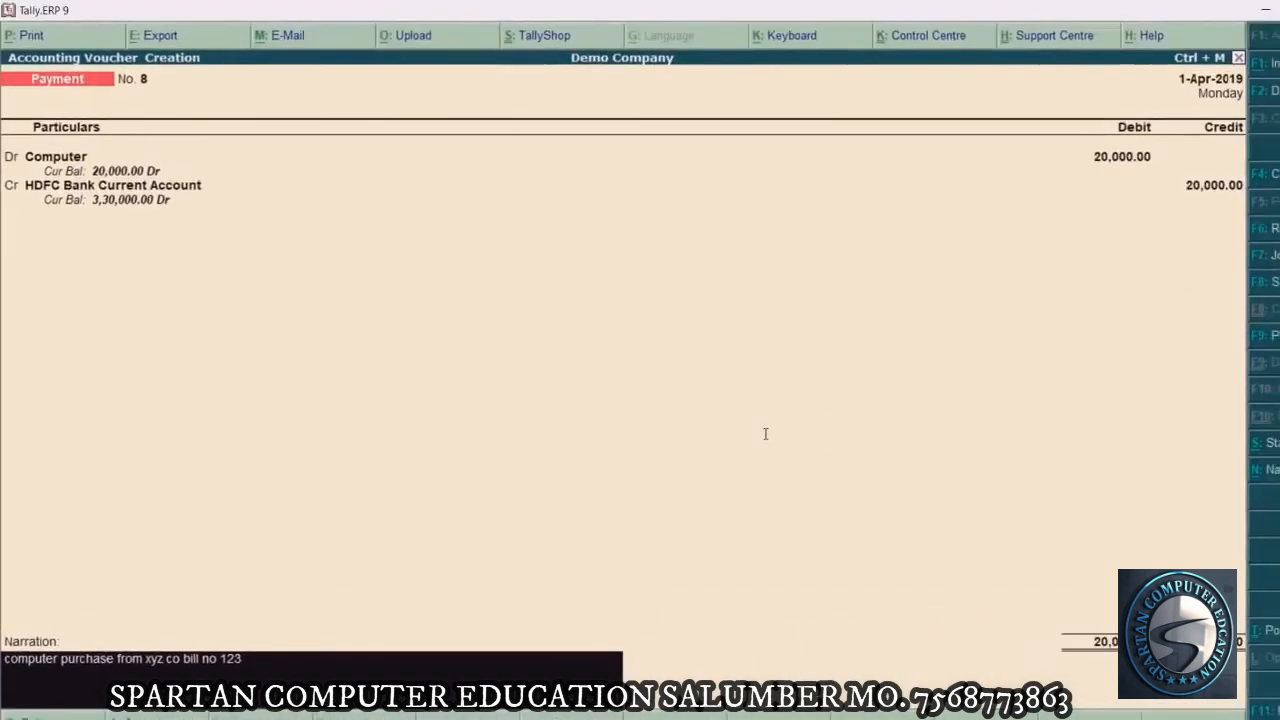
{"action": "key", "text": "Return"}
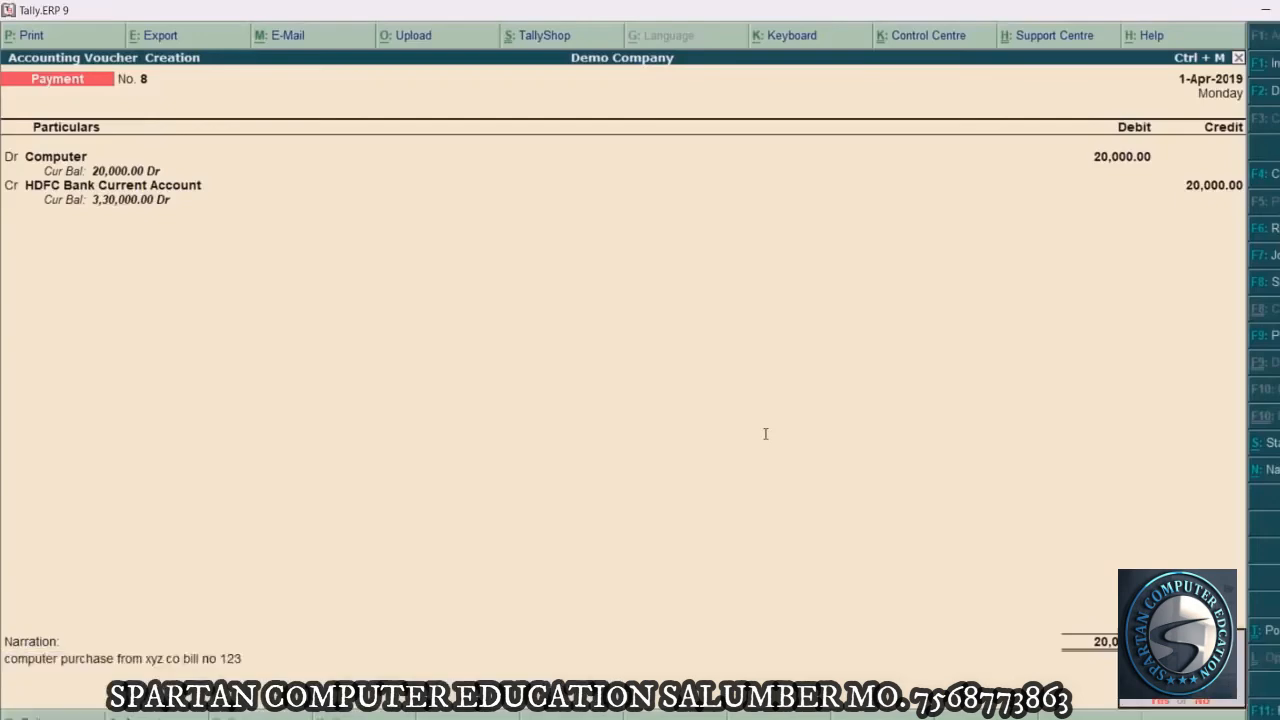
{"action": "key", "text": "Return"}
Consult the CCTV camera purchase listed under Fixed Assets in the Word document and return to Tally.ERP 9
{"action": "key", "text": "alt+Tab"}
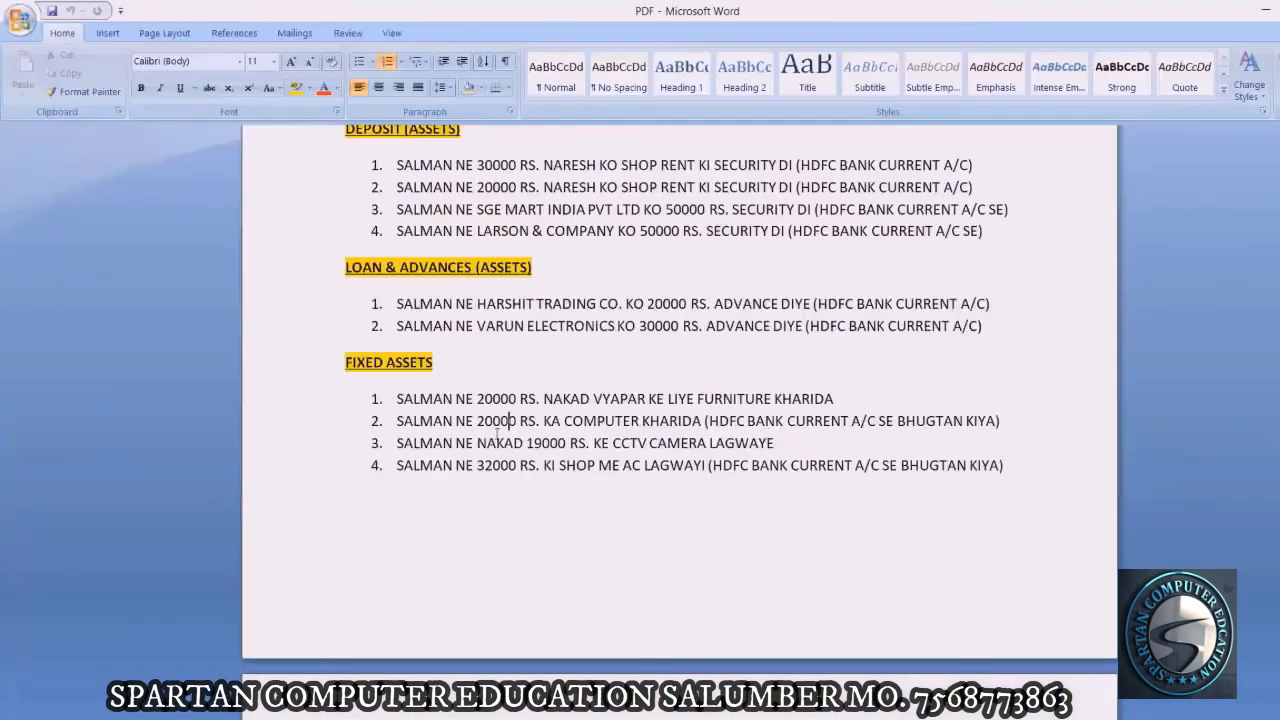
{"action": "left_click", "coordinate": [785, 442]}
{"action": "key", "text": "alt+Tab"}
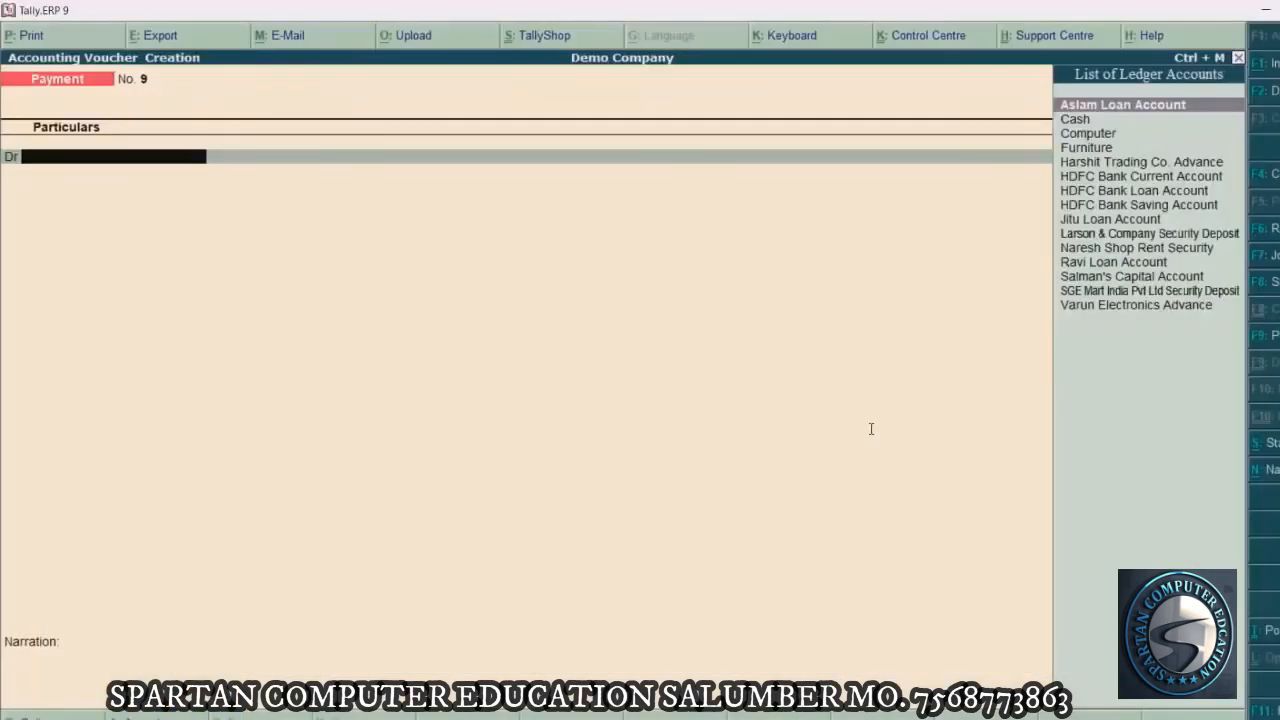
Start a new ledger from the voucher, name it CCTV Camera and place it under the Fixed Assets group
{"action": "key", "text": "alt+c"}
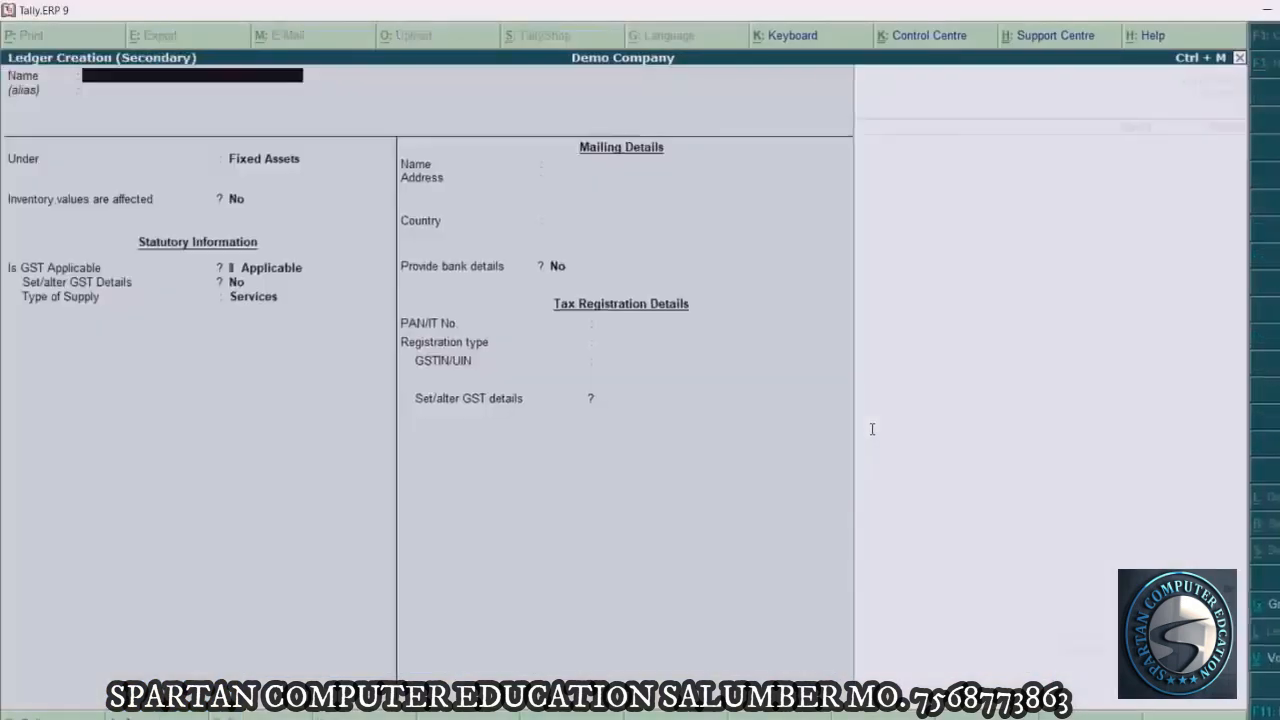
{"action": "type", "text": "CCTV Camera"}
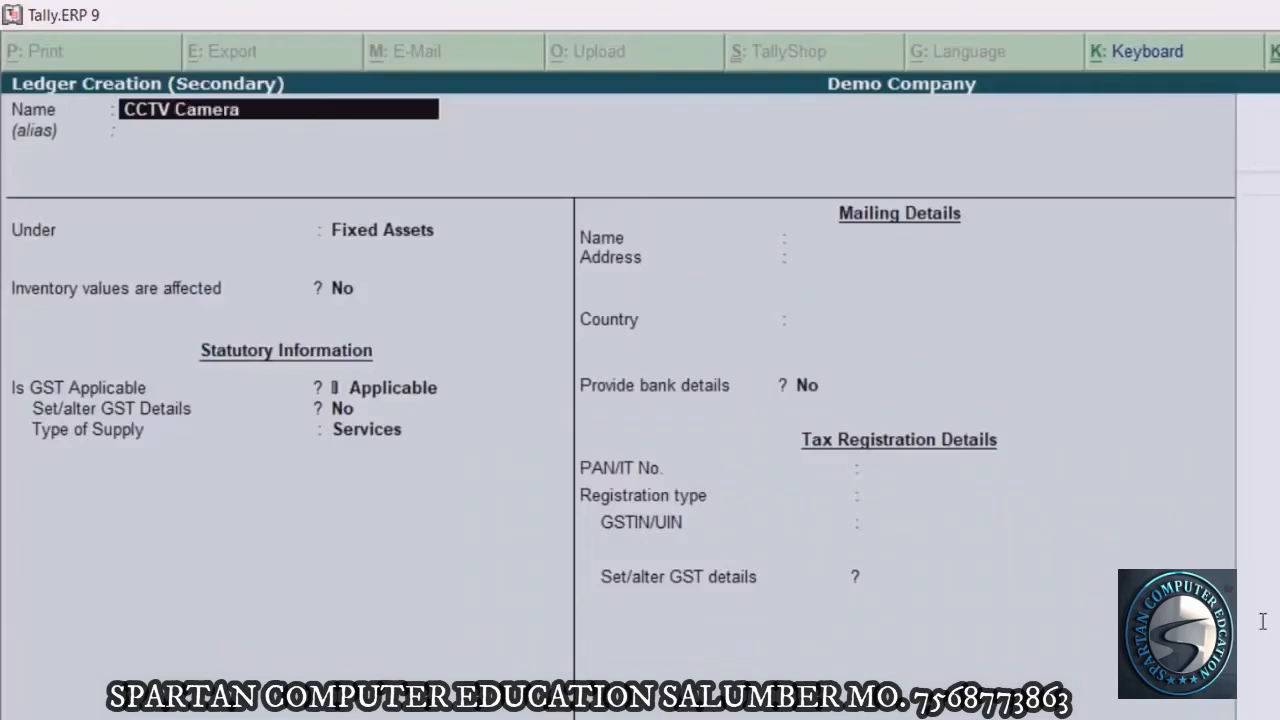
{"action": "key", "text": "Return"}
{"action": "key", "text": "Return"}
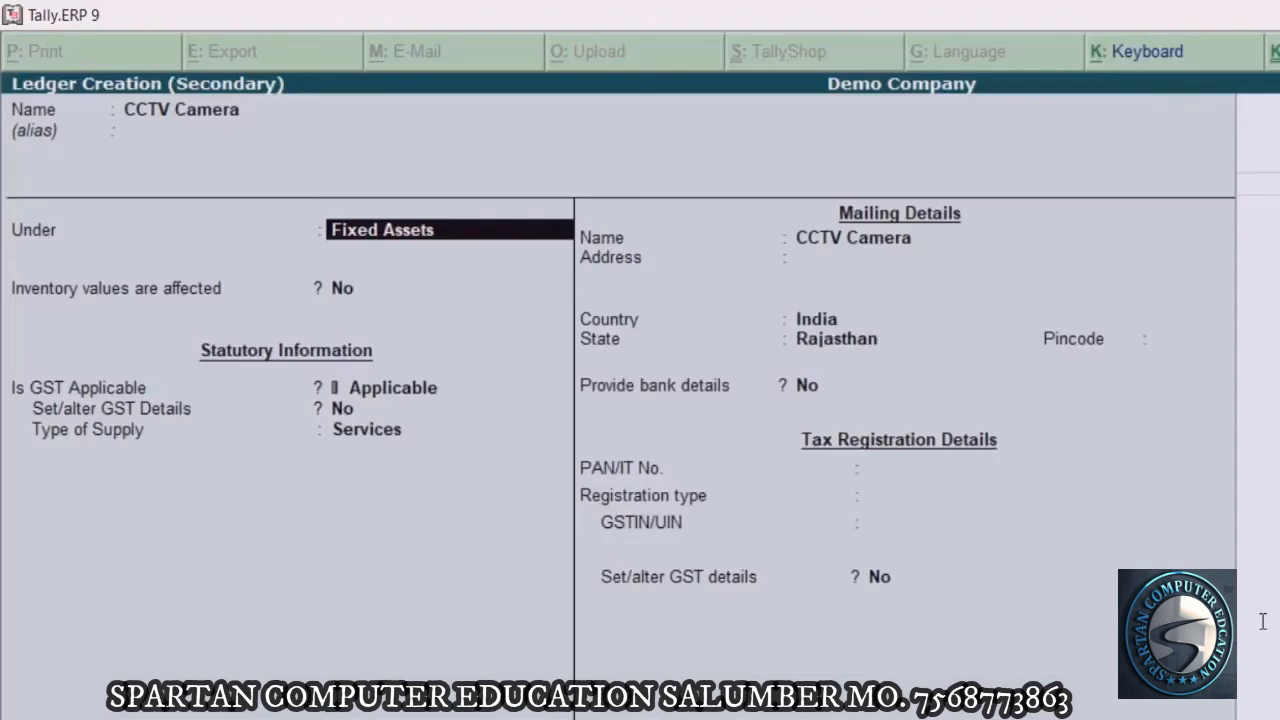
{"action": "type", "text": "Fixe"}
{"action": "key", "text": "Return"}
Set GST to Not Applicable for the CCTV Camera ledger and save the ledger
{"action": "key", "text": "Return"}
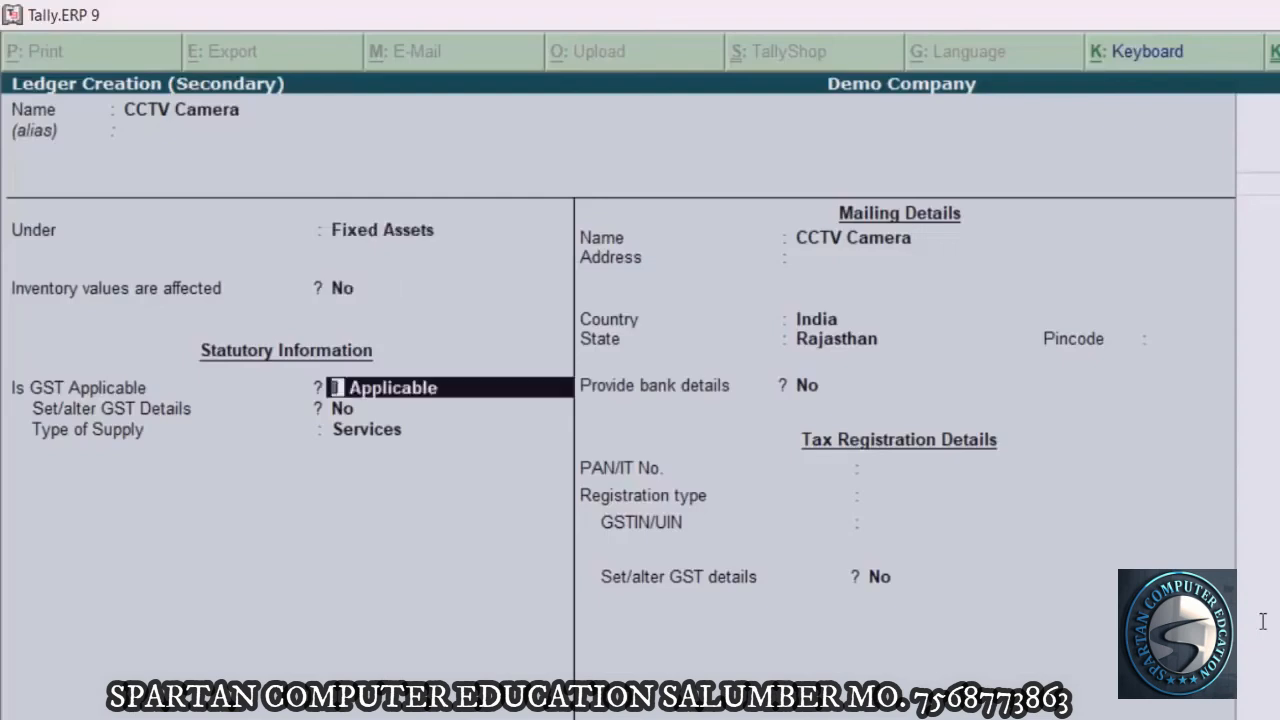
{"action": "type", "text": "Not"}
{"action": "key", "text": "Return"}
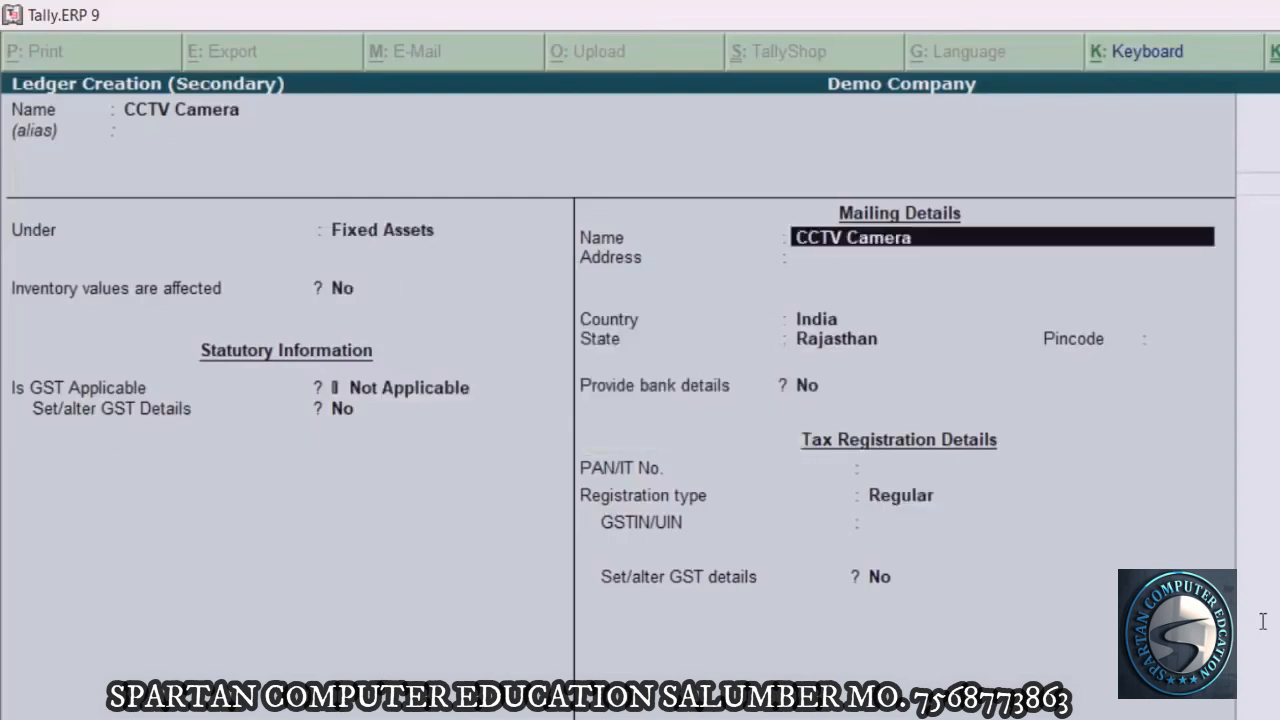
{"action": "key", "text": "Return"}
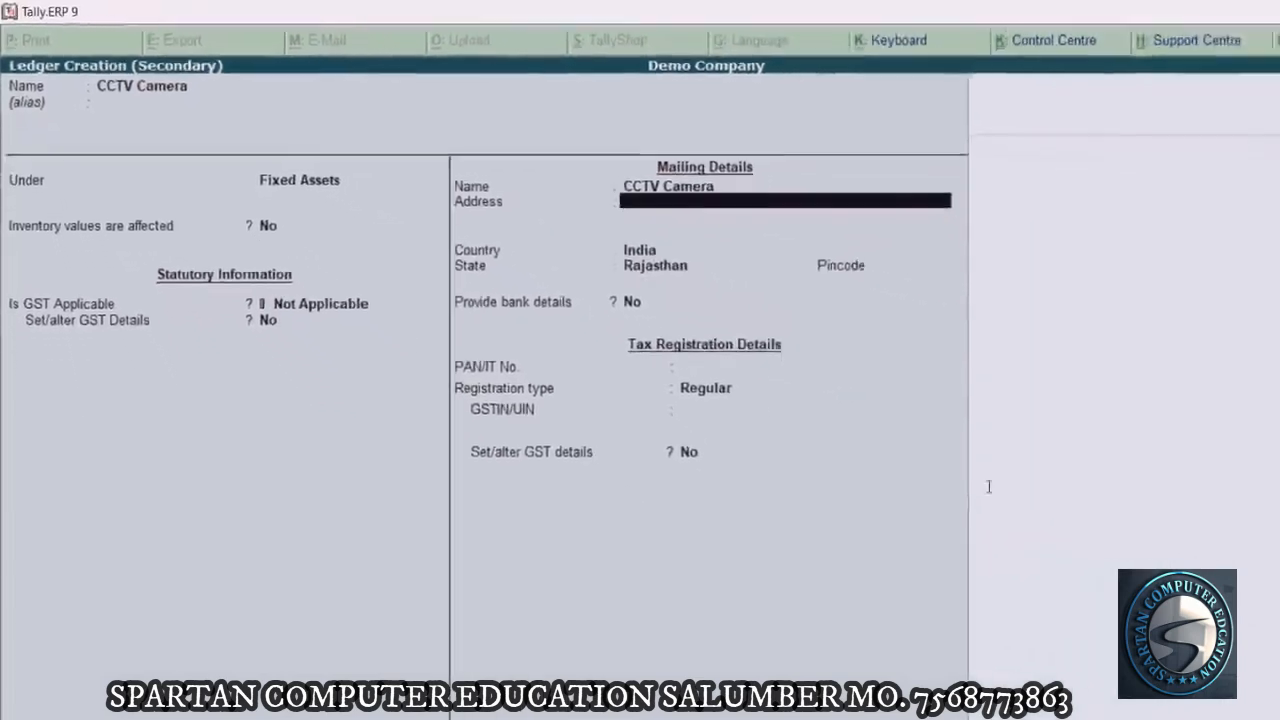
{"action": "key", "text": "ctrl+a"}
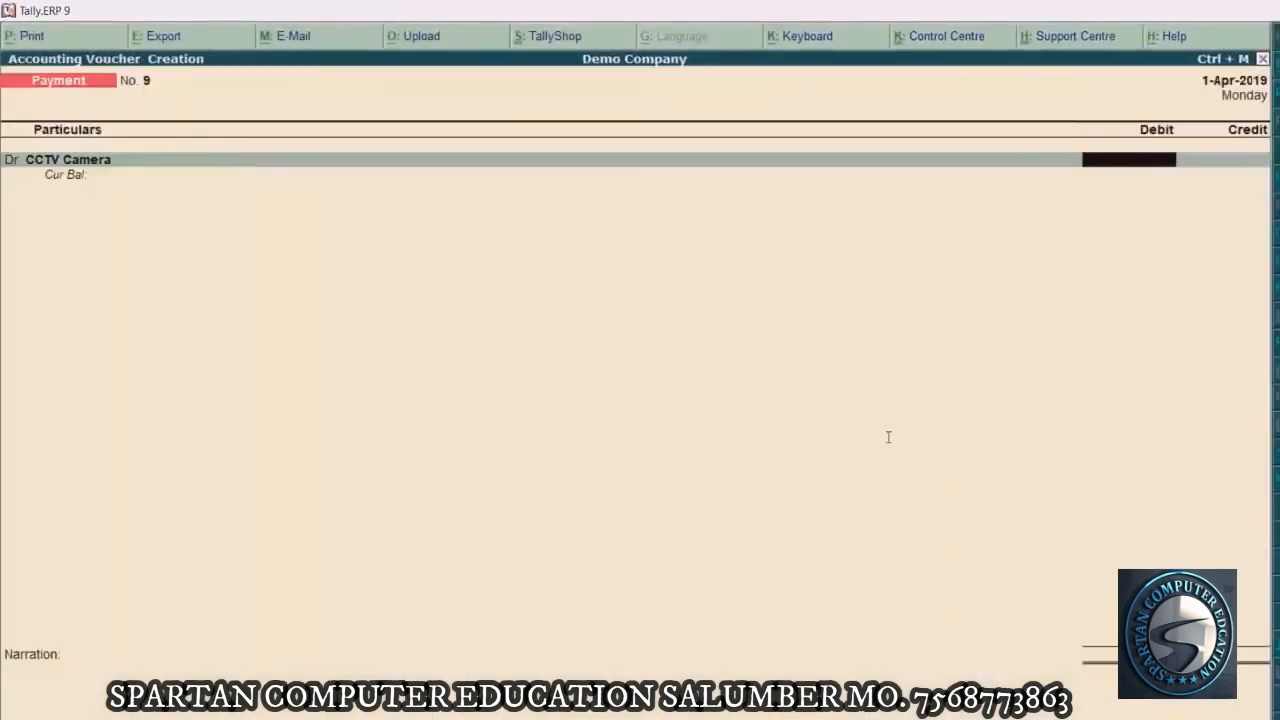
Debit the CCTV Camera ledger with 19000, credit the same amount to Cash and save the payment voucher without a narration
{"action": "key", "text": "alt+Tab"}
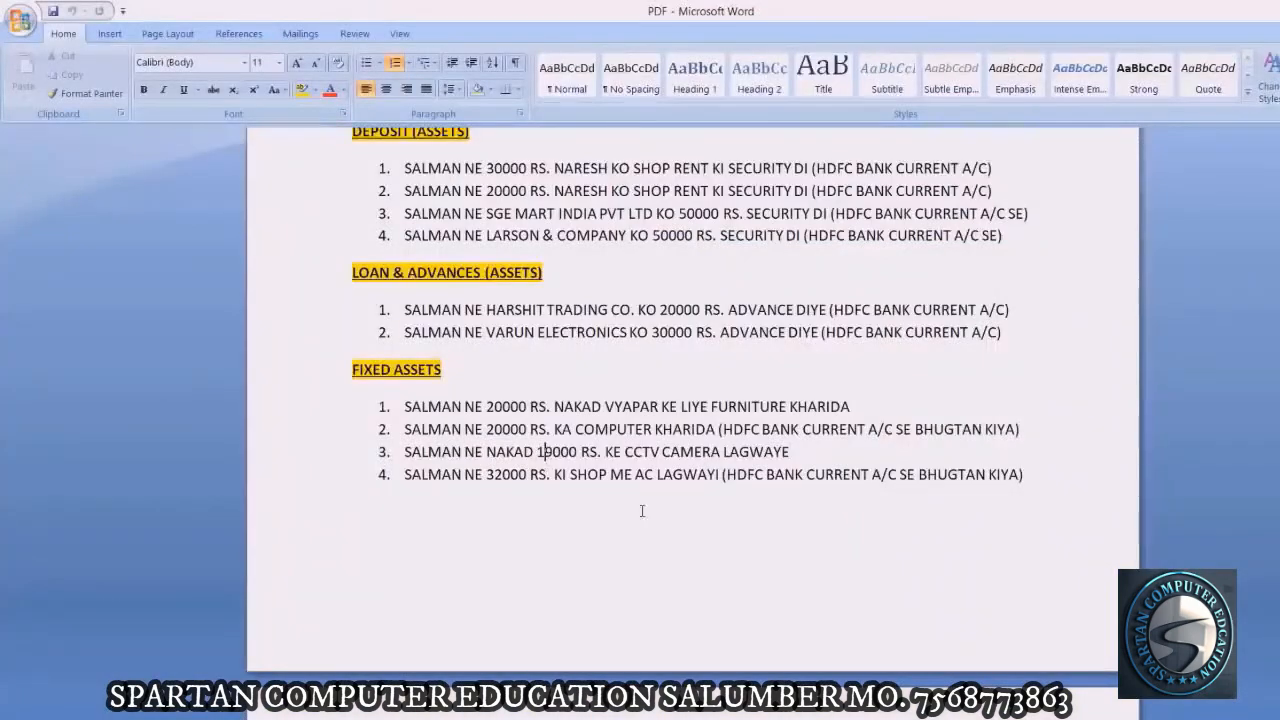
{"action": "key", "text": "alt+Tab"}
{"action": "type", "text": "19000"}
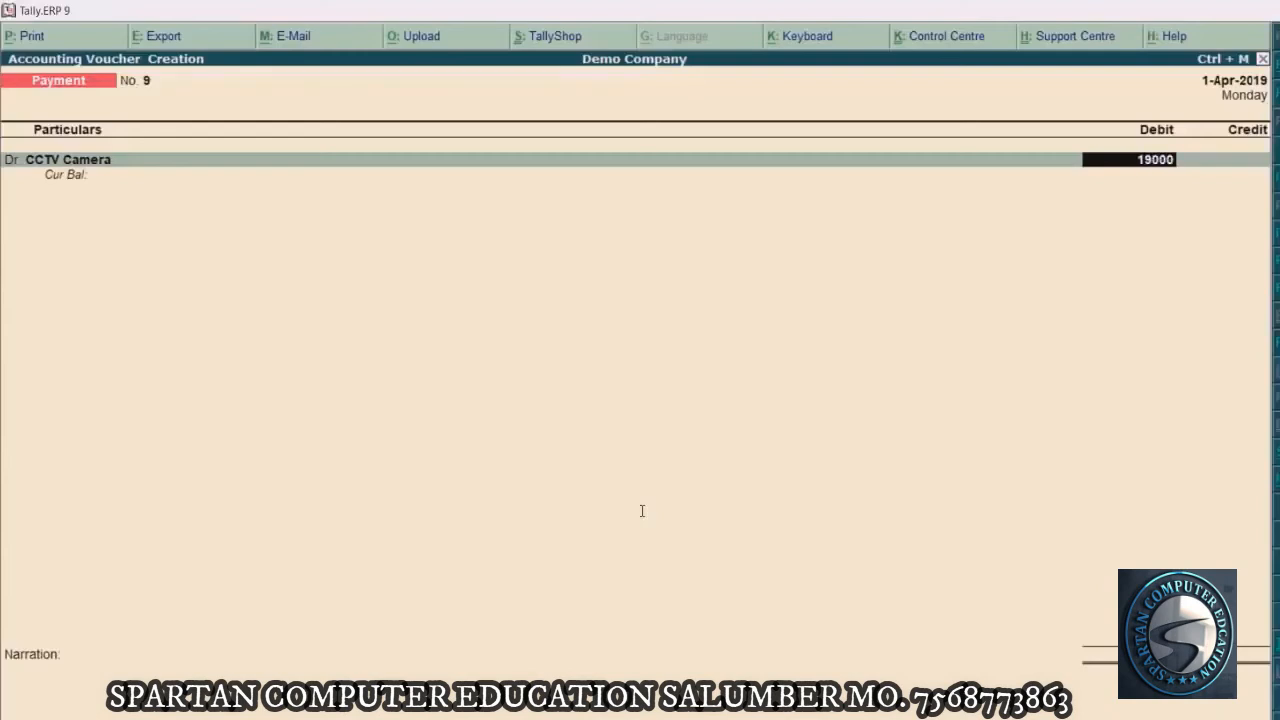
{"action": "key", "text": "Return"}
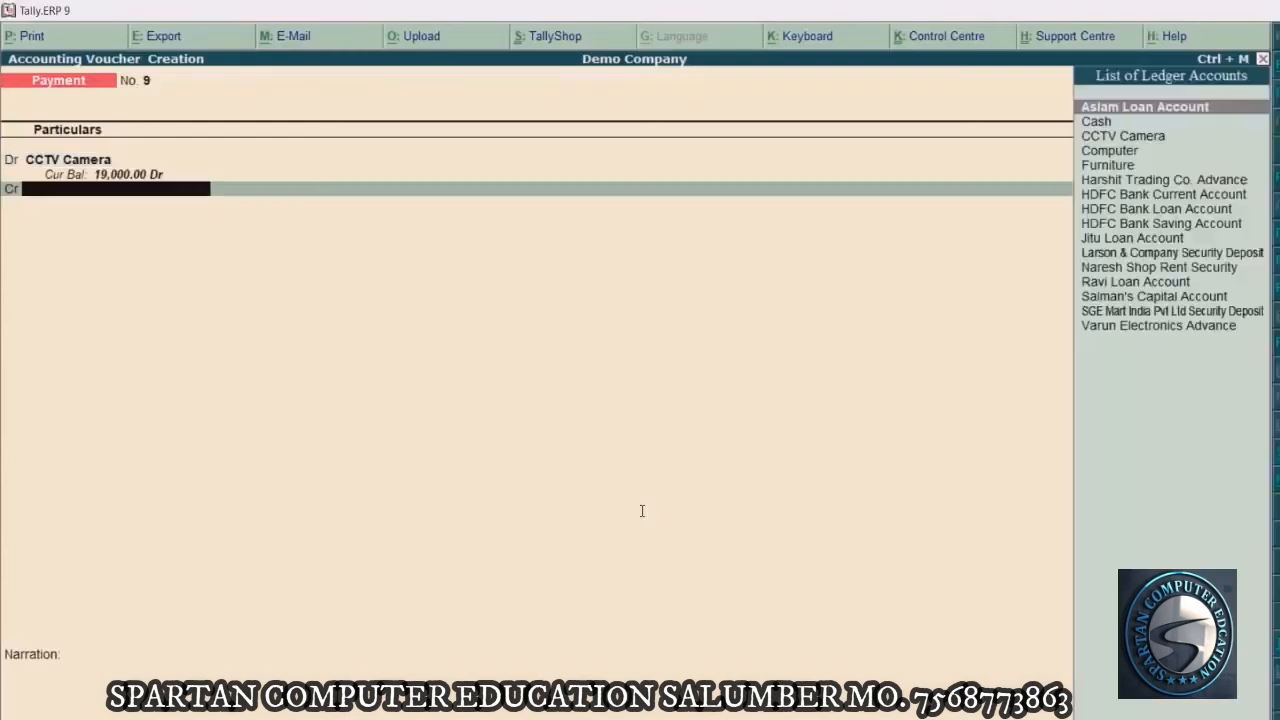
{"action": "type", "text": "Cash"}
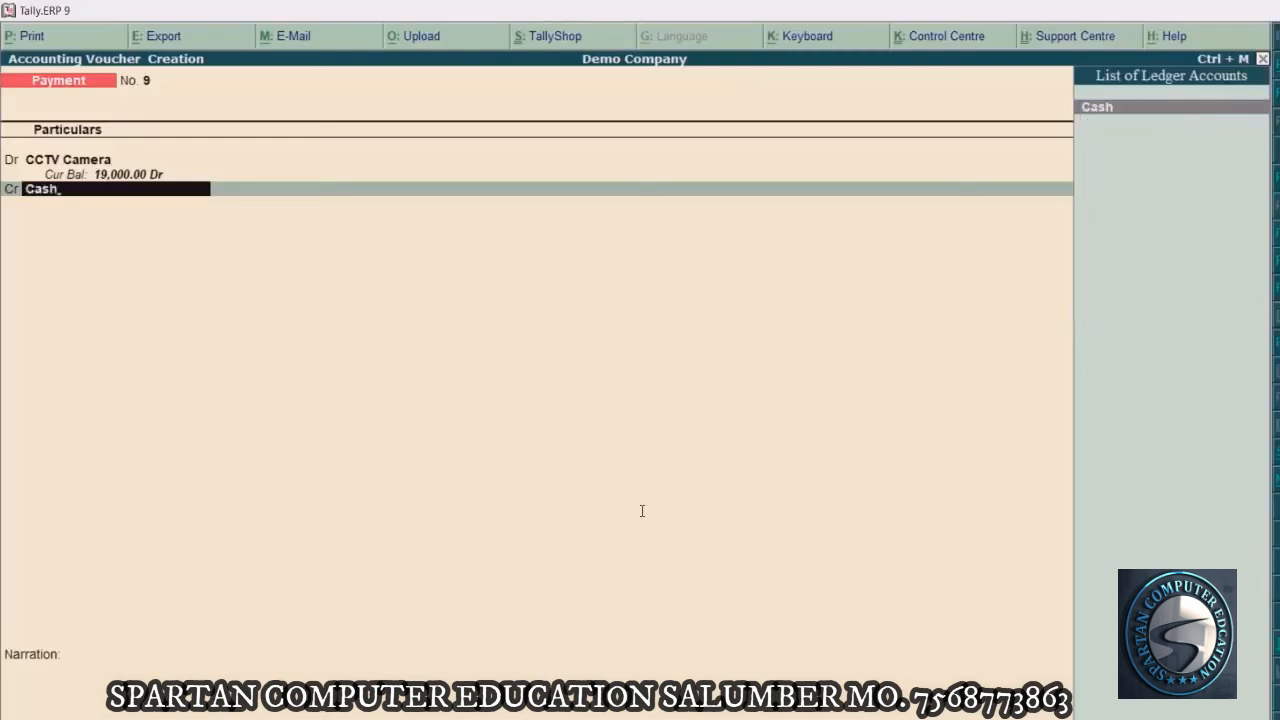
{"action": "key", "text": "Return"}
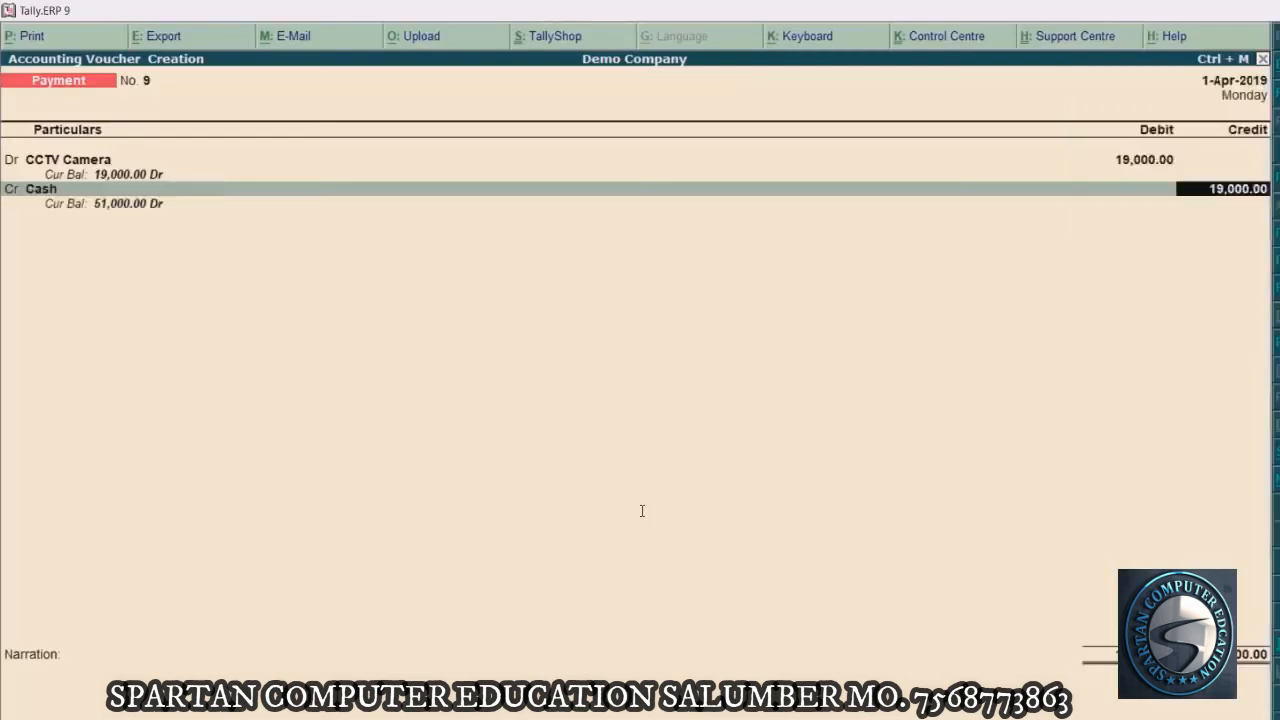
{"action": "key", "text": "Return"}
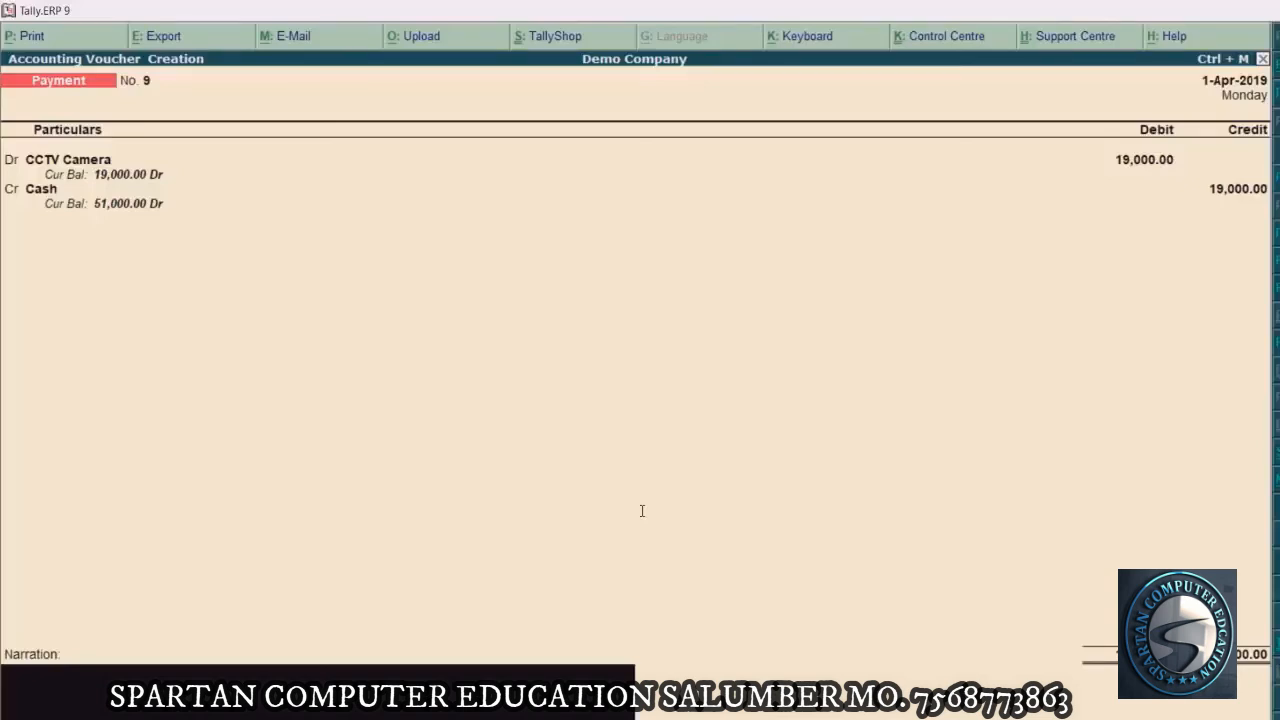
{"action": "key", "text": "Return"}
{"action": "key", "text": "Return"}
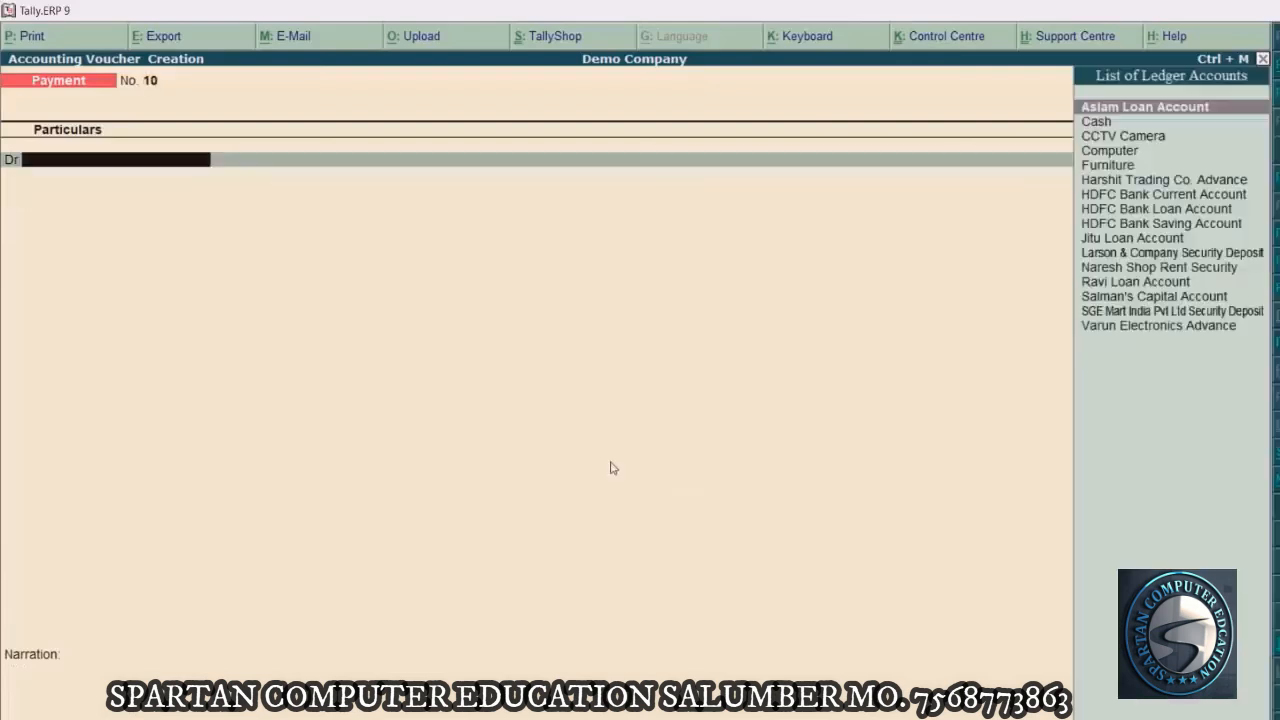
Consult the AC purchase listed under Fixed Assets in the Word document and return to Tally.ERP 9
{"action": "key", "text": "alt+Tab"}
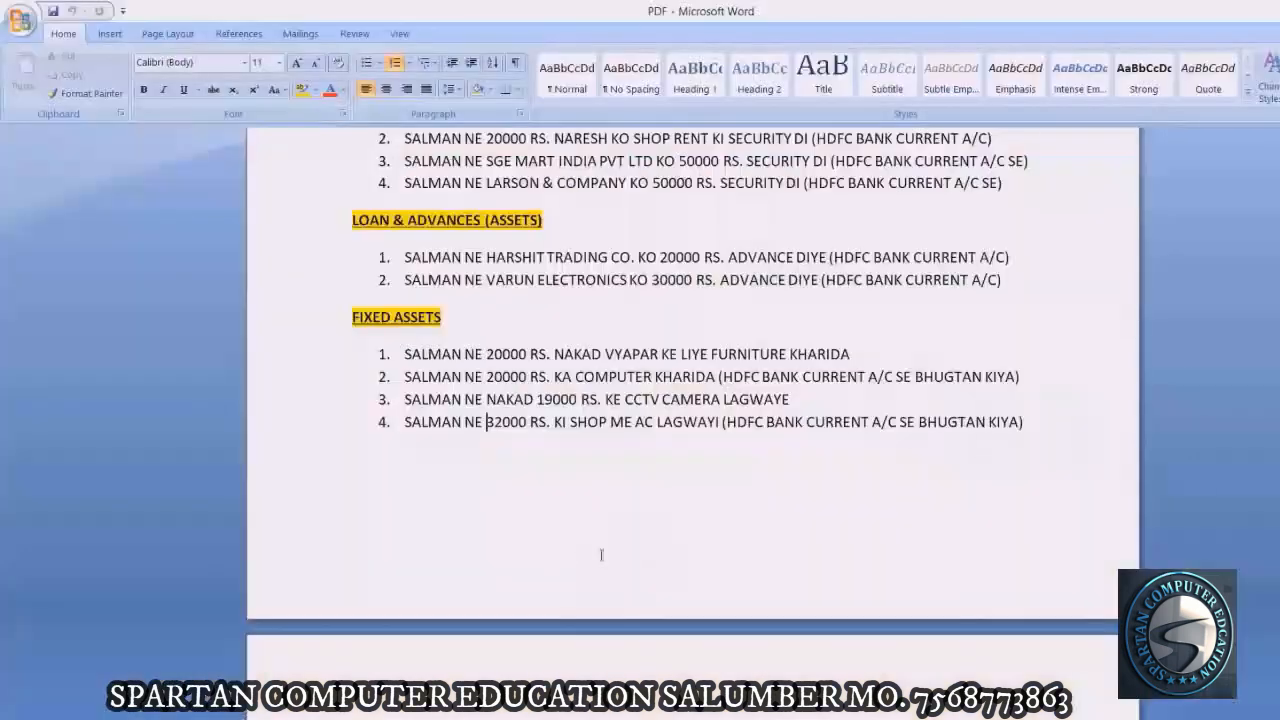
{"action": "left_click", "coordinate": [631, 424]}
{"action": "left_click", "coordinate": [698, 421]}
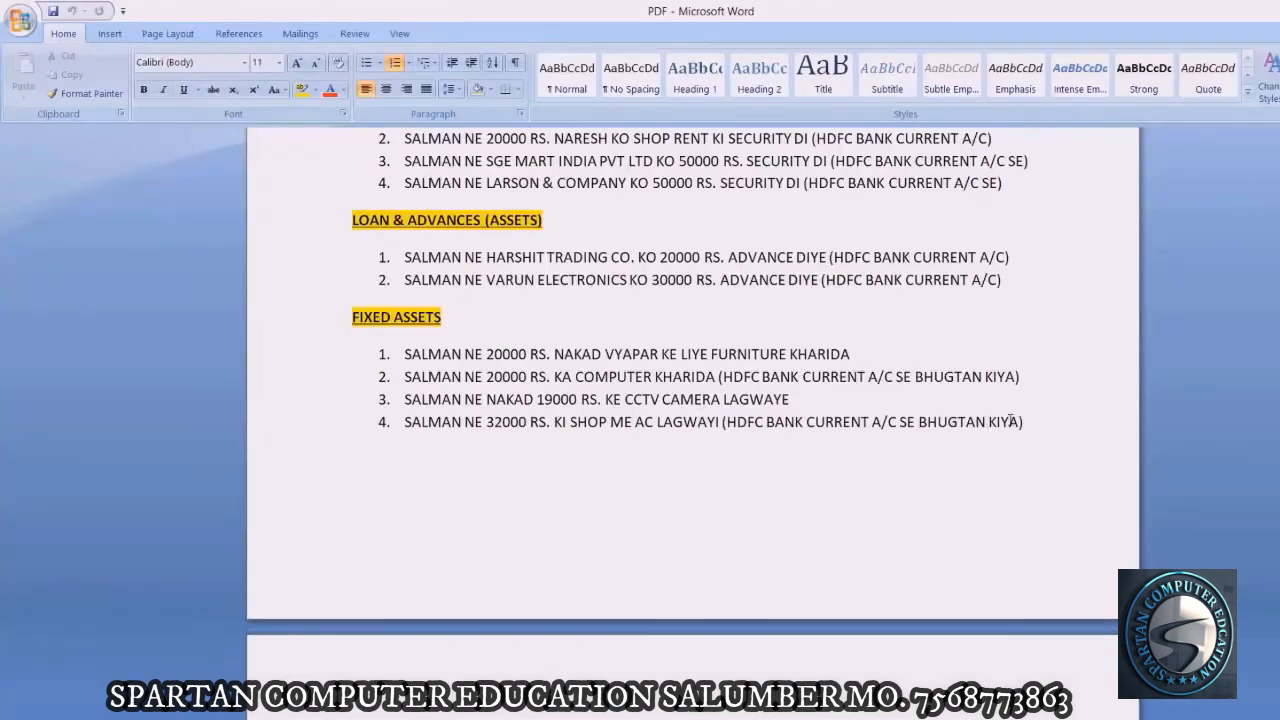
{"action": "left_click", "coordinate": [1010, 421]}
{"action": "key", "text": "alt+Tab"}
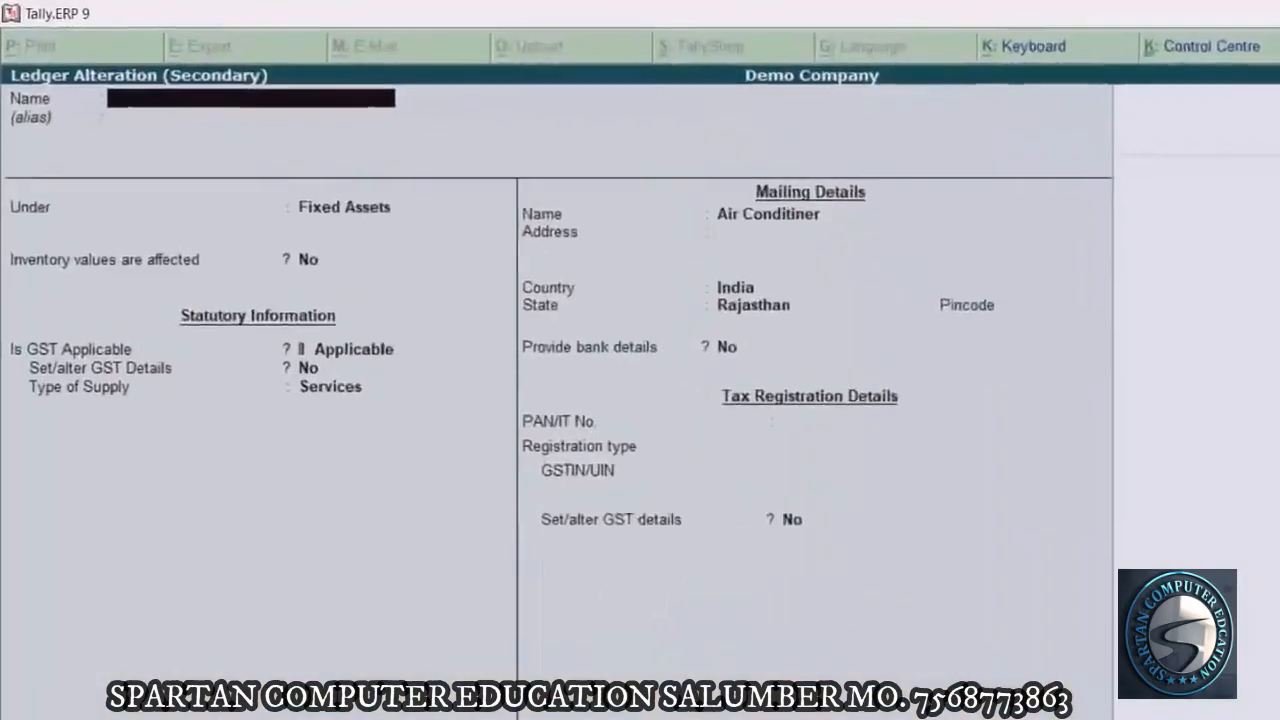
Rename the Air Conditiner ledger as AC and keep it under the Fixed Assets group
{"action": "type", "text": "C"}
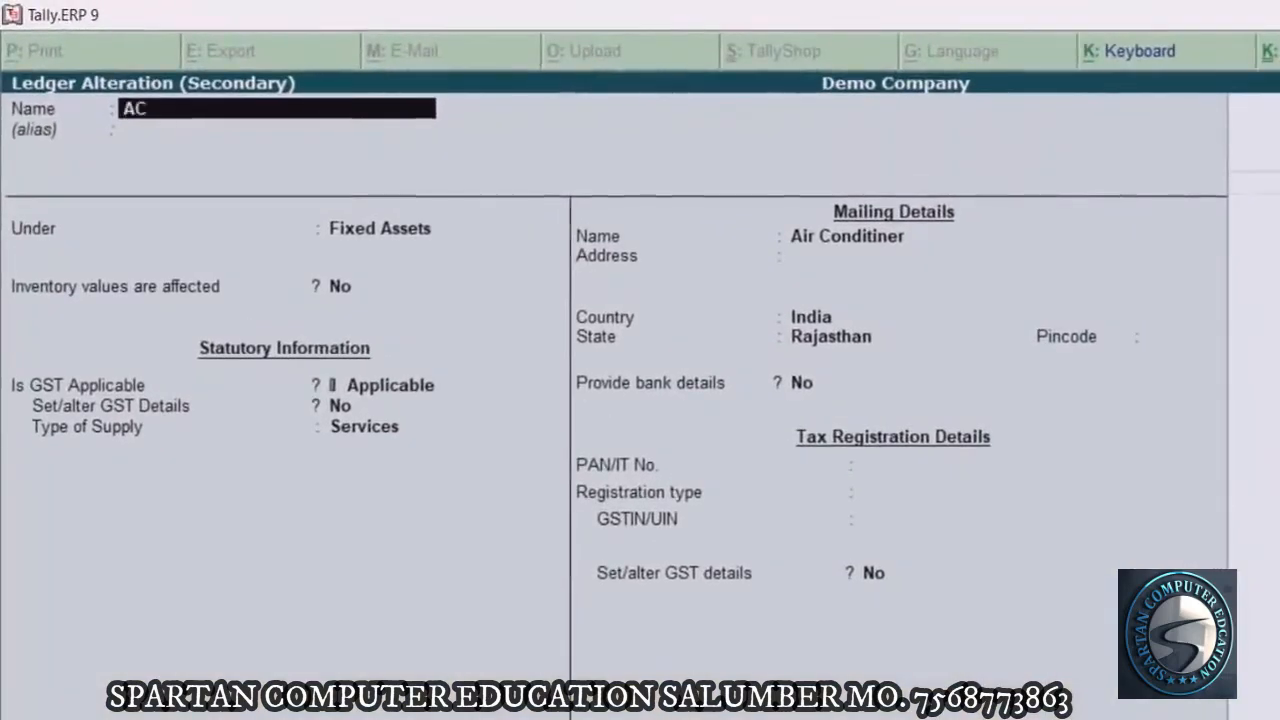
{"action": "key", "text": "Return"}
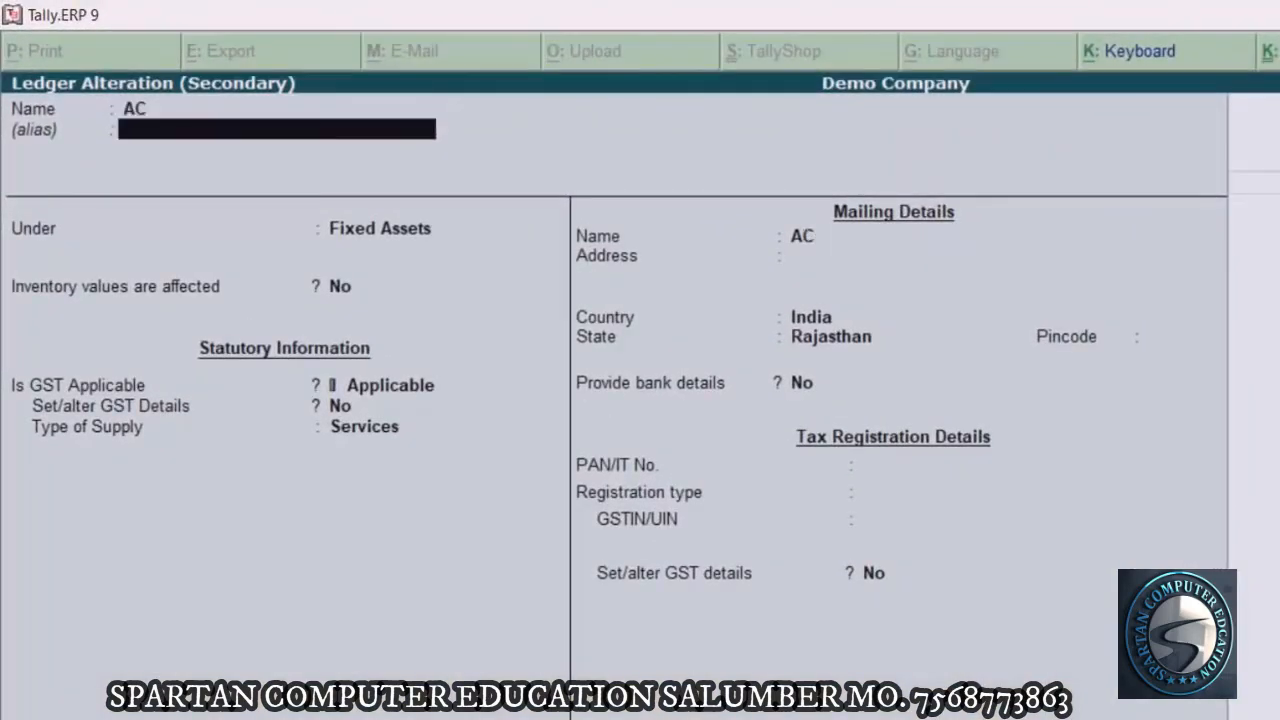
{"action": "key", "text": "Return"}
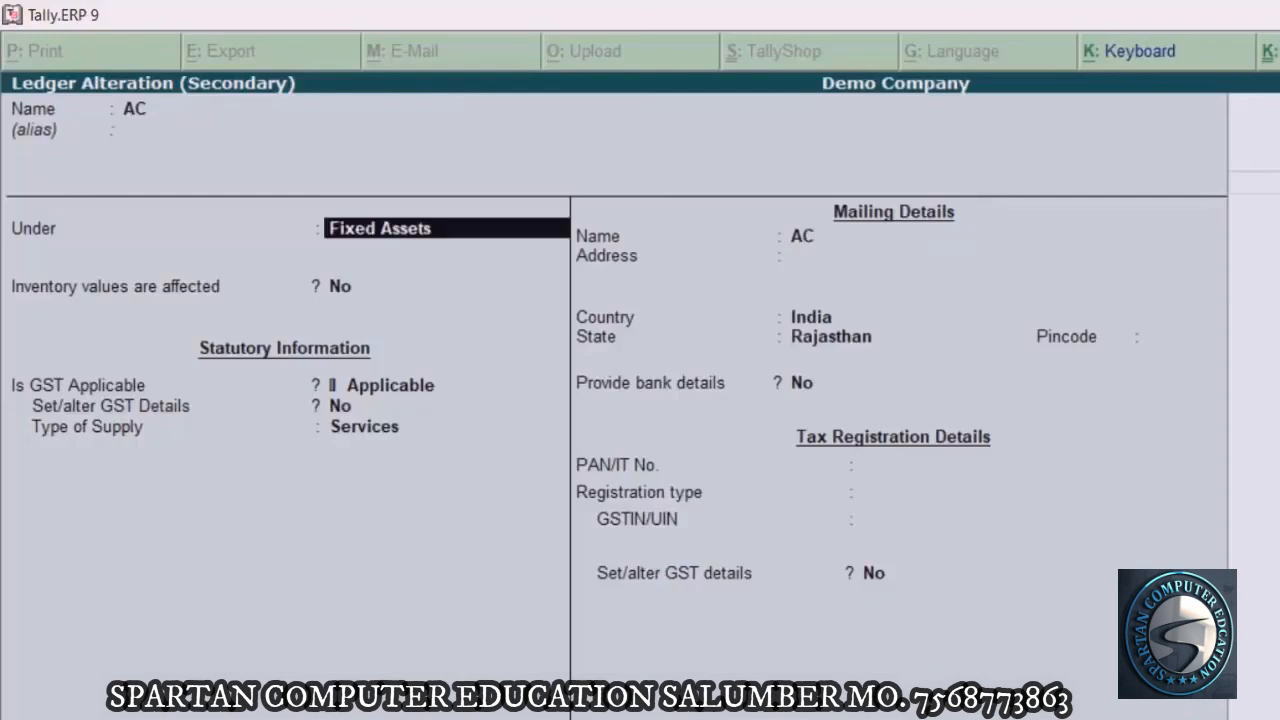
{"action": "key", "text": "Return"}
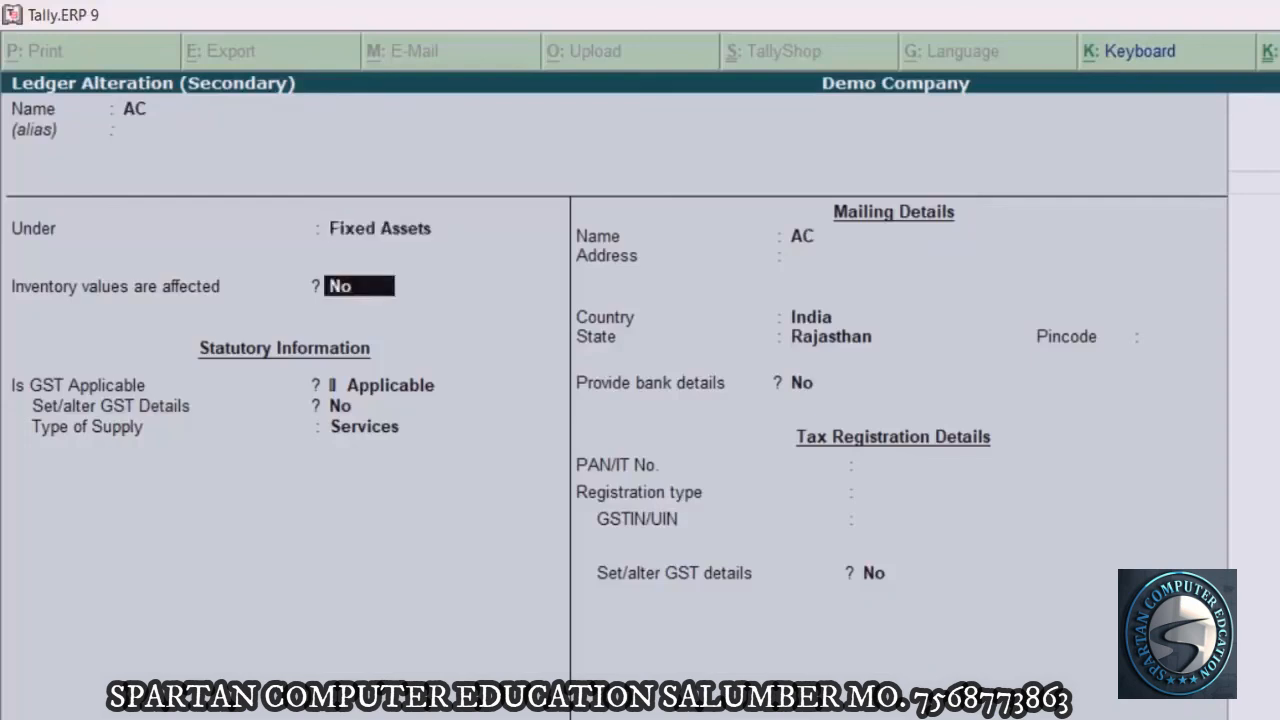
Set GST to Not Applicable for the AC ledger and save the ledger
{"action": "key", "text": "Return"}
{"action": "type", "text": "Not"}
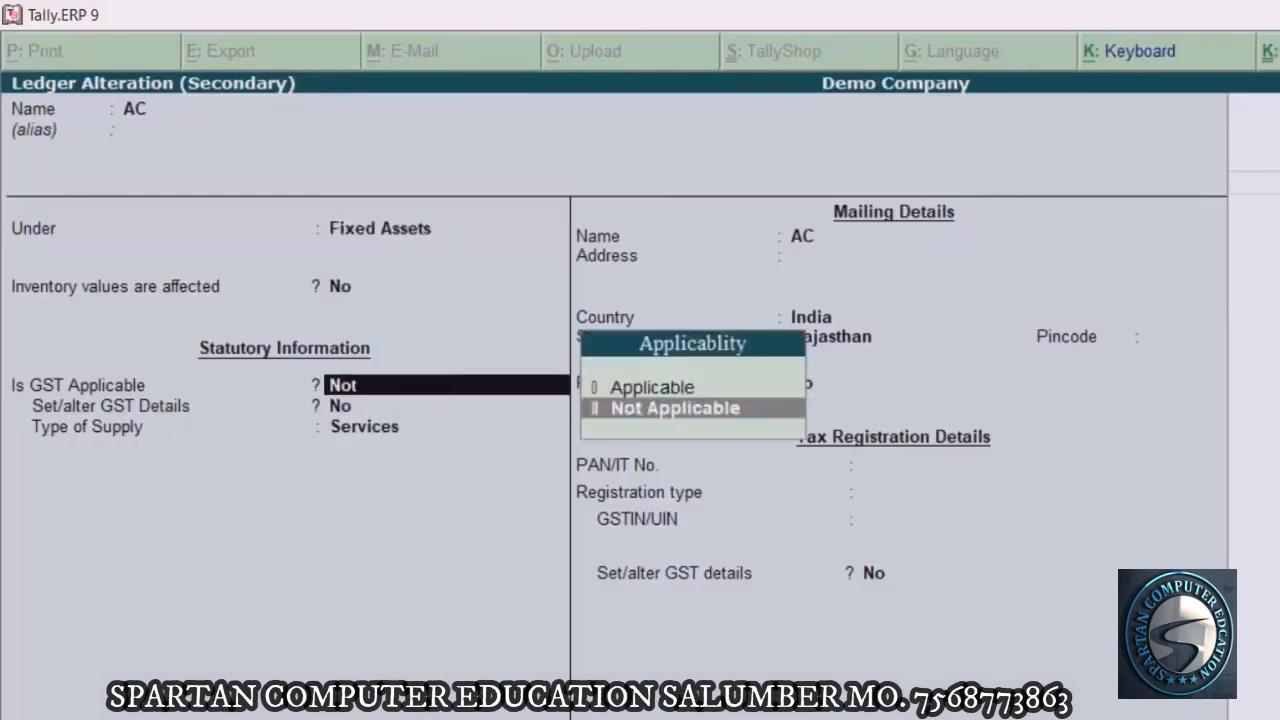
{"action": "key", "text": "Return"}
{"action": "key", "text": "Return"}
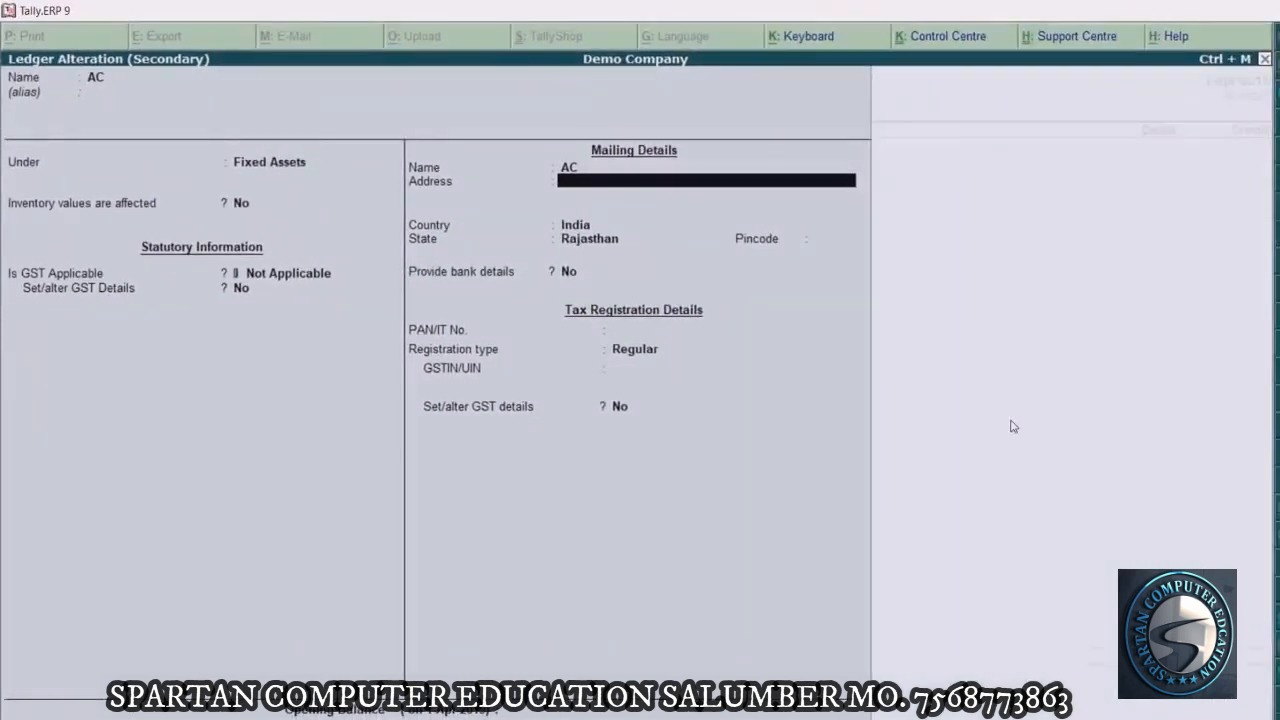
{"action": "key", "text": "ctrl+a"}
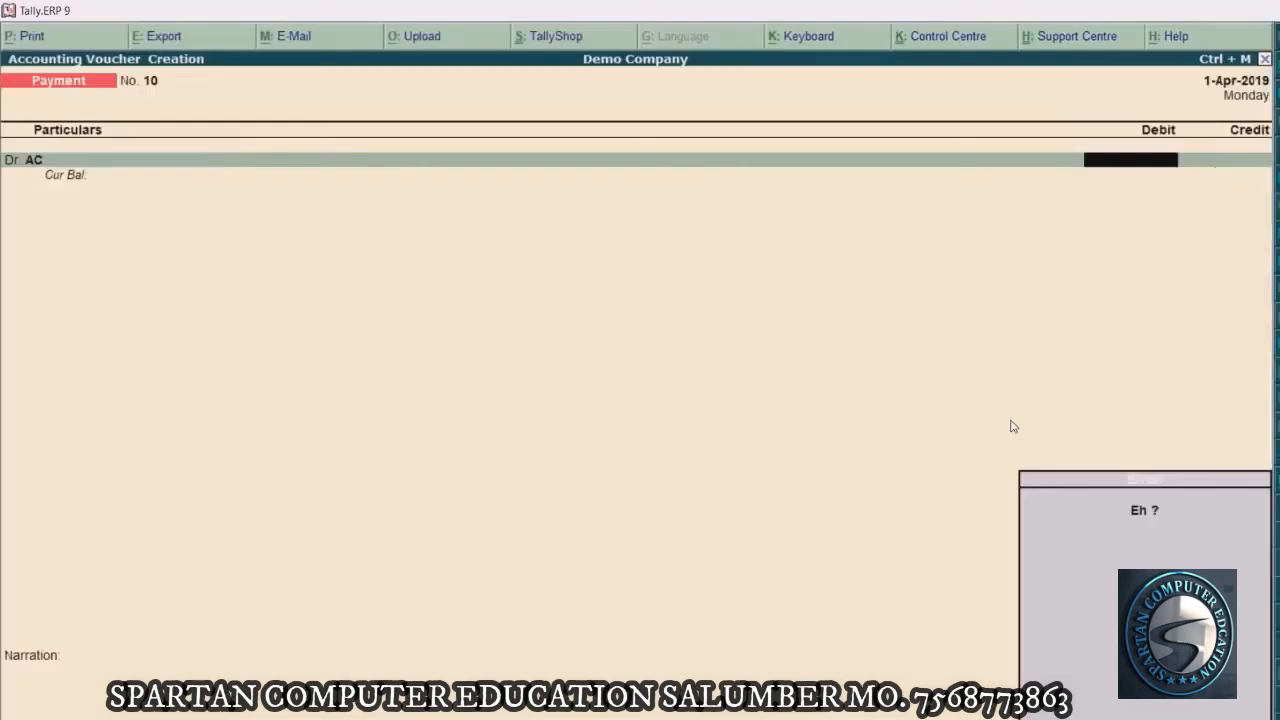
Check the AC purchase amount in the Word document and debit the AC ledger with 32000 in the Tally.ERP 9 payment voucher
{"action": "key", "text": "alt+Tab"}
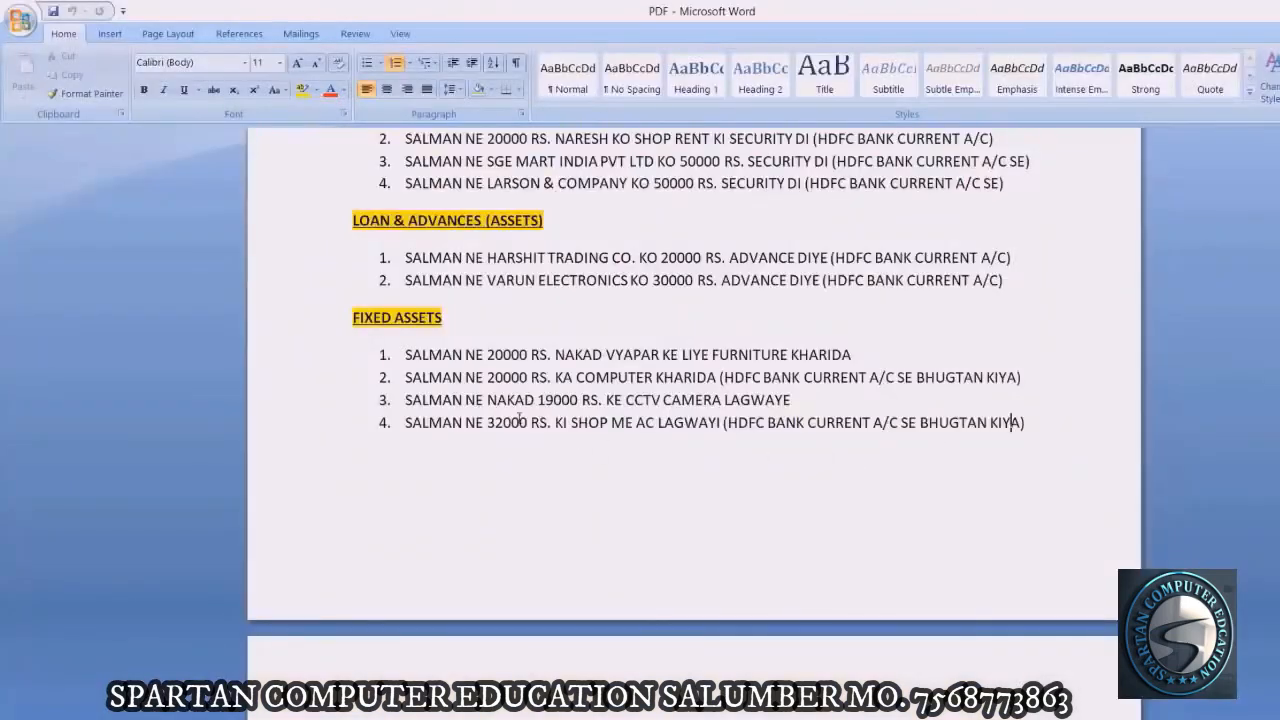
{"action": "key", "text": "alt+Tab"}
{"action": "type", "text": "32000"}
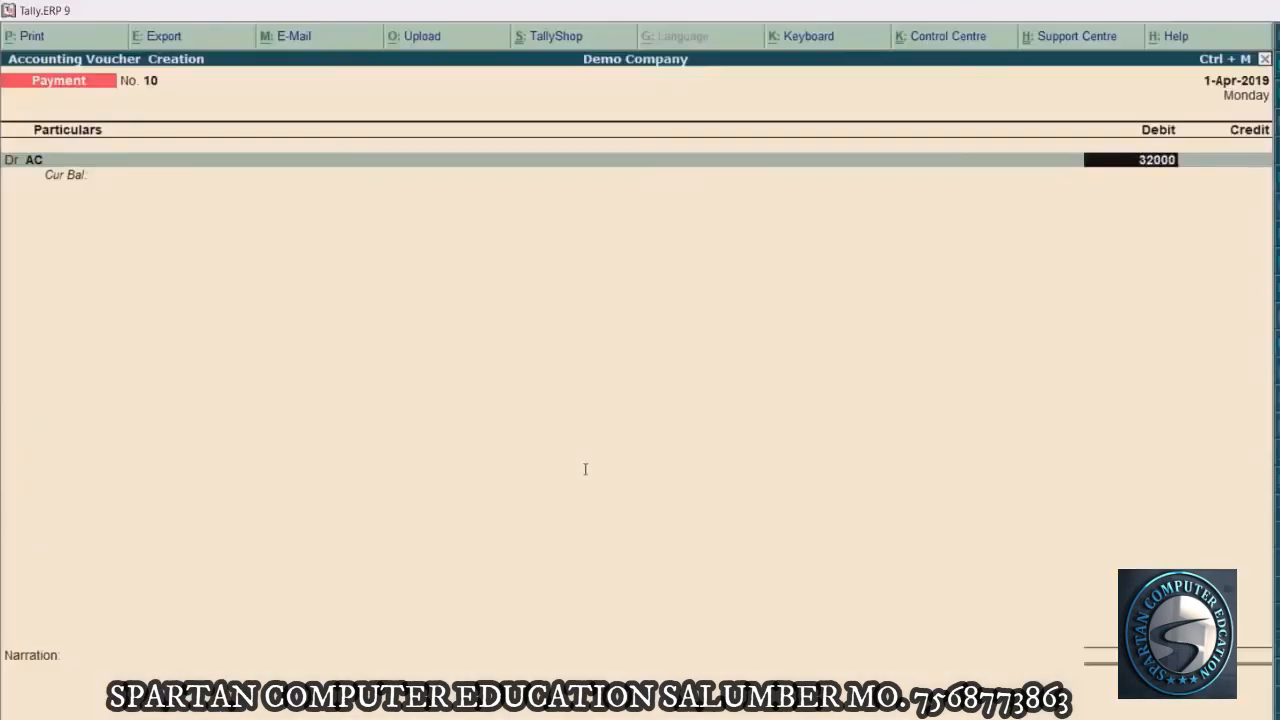
{"action": "key", "text": "Return"}
{"action": "key", "text": "Return"}
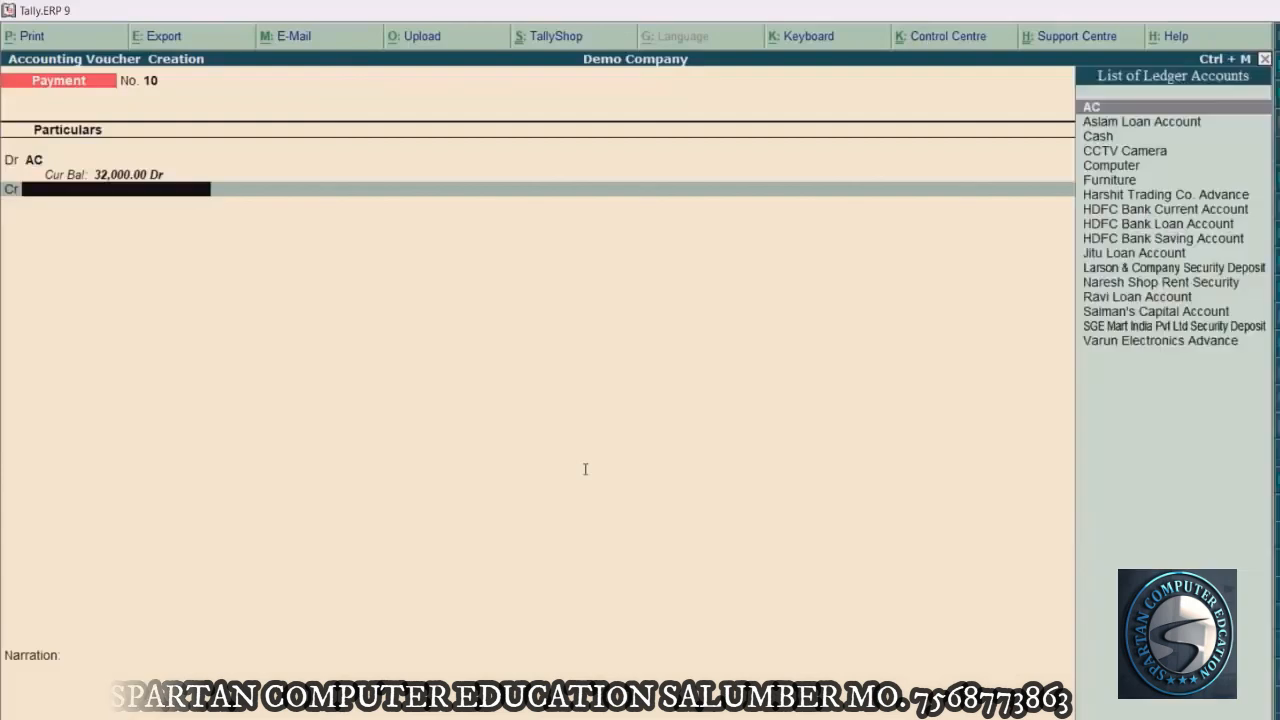
Credit 32000 to HDFC Bank Current Account, accept the Cheque bank allocation and save the payment voucher without a narration
{"action": "type", "text": "HDFC"}
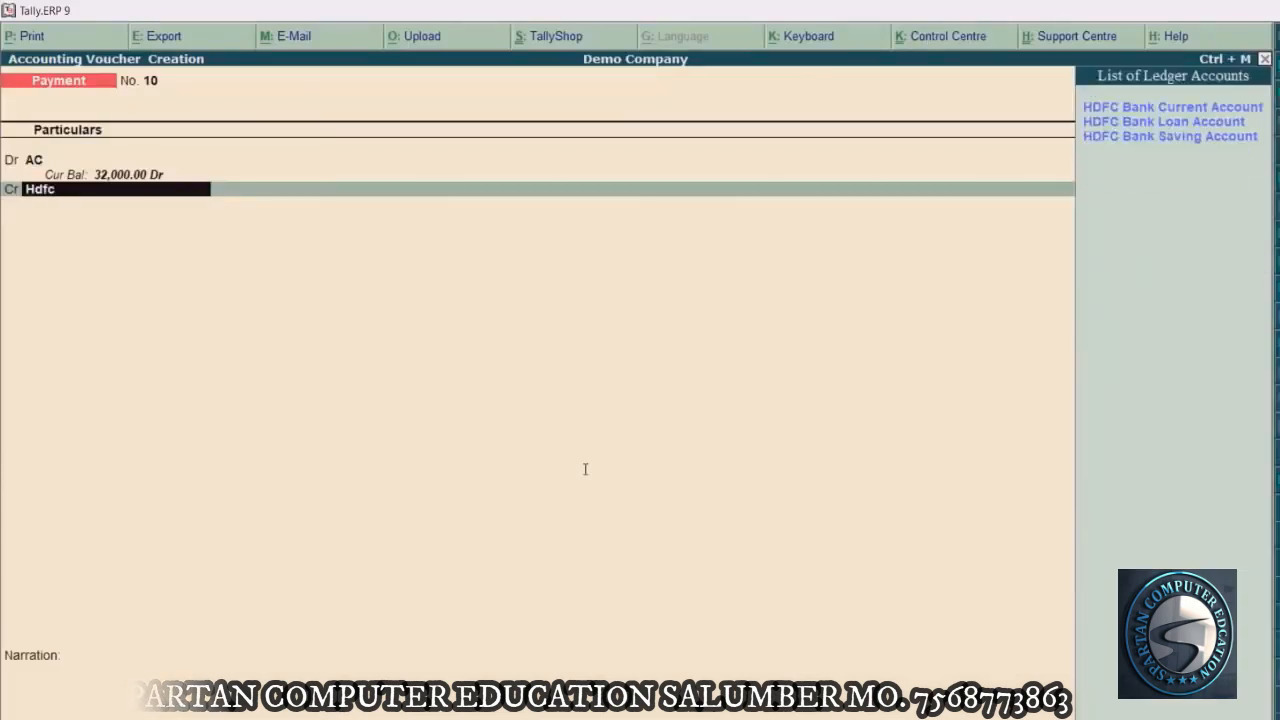
{"action": "key", "text": "Return"}
{"action": "key", "text": "Return"}
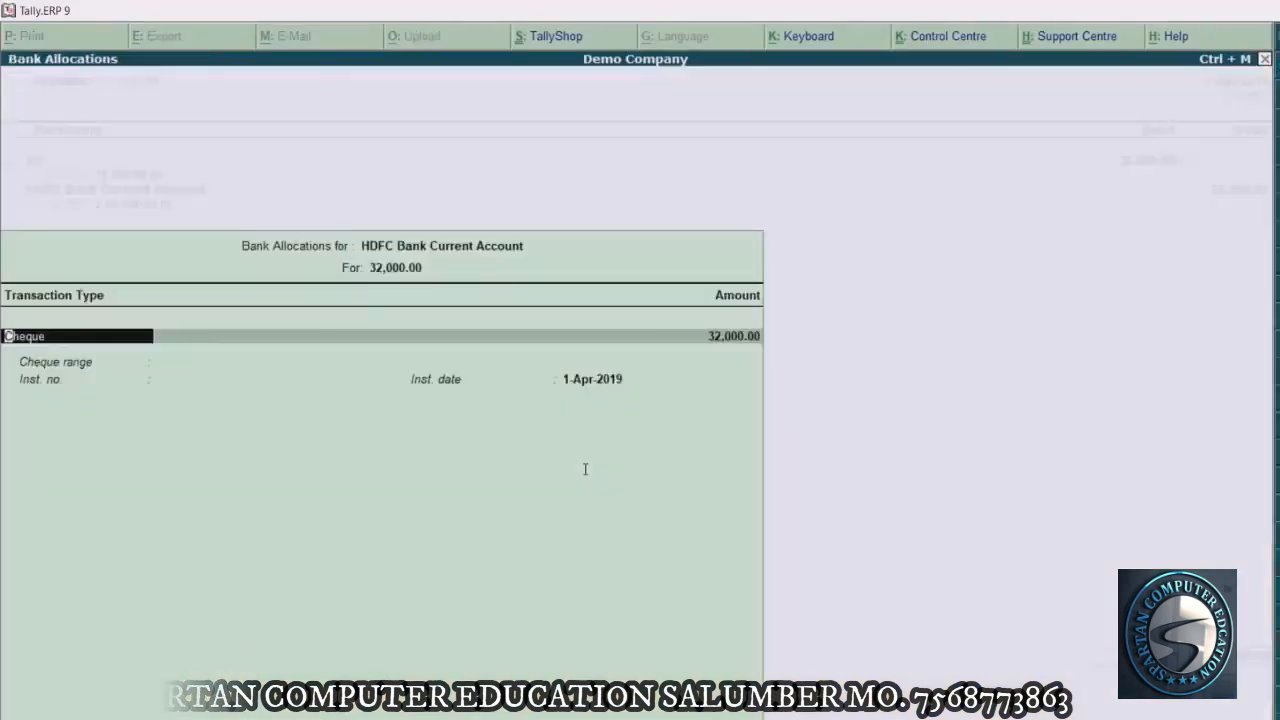
{"action": "key", "text": "ctrl+a"}
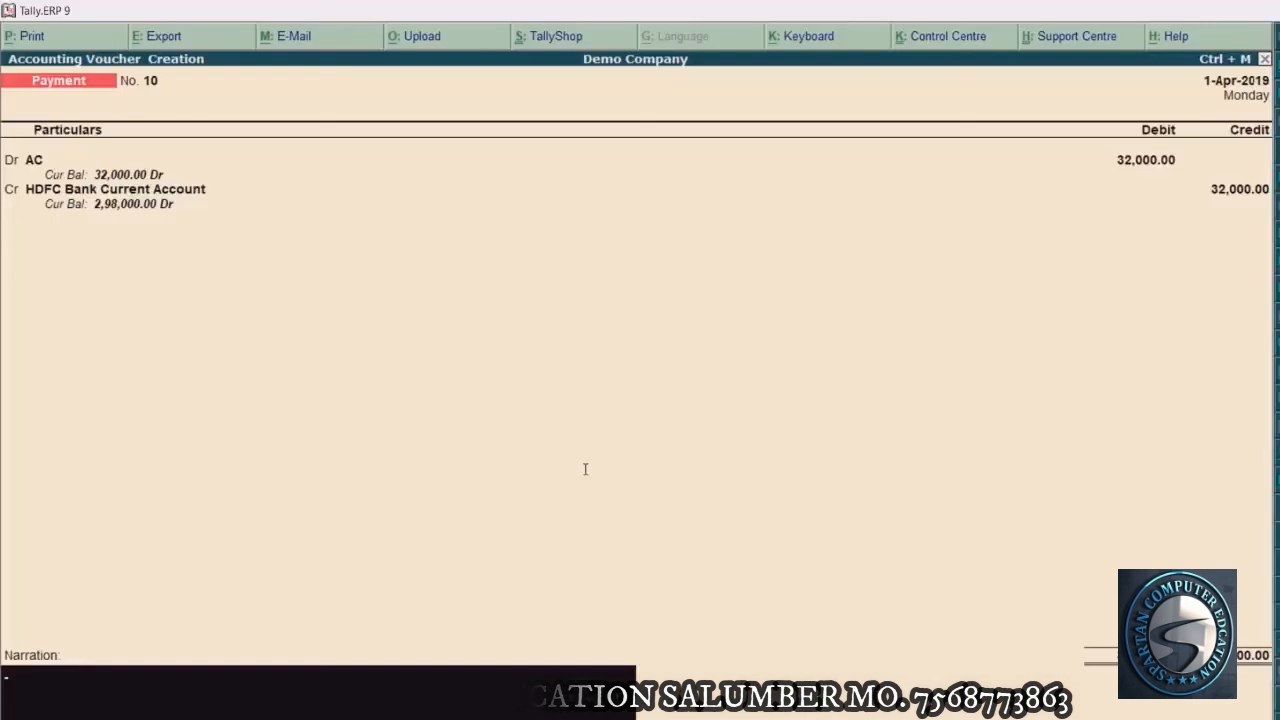
{"action": "key", "text": "Return"}
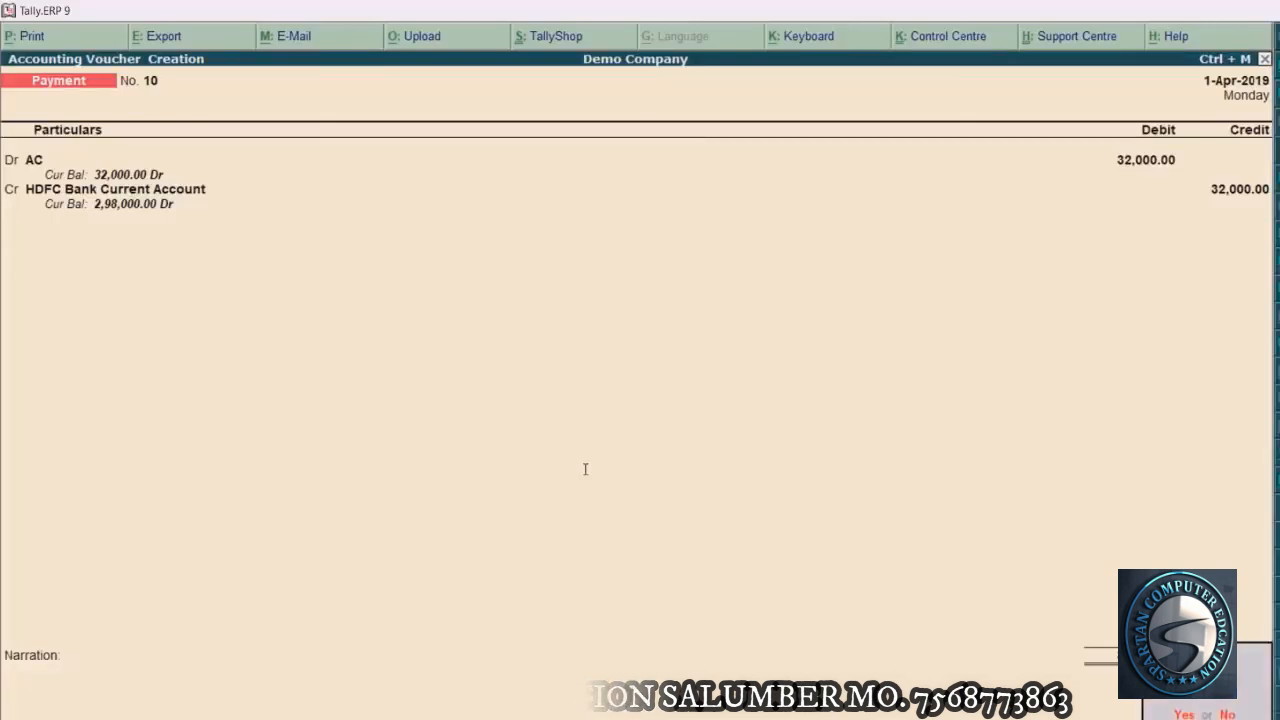
{"action": "key", "text": "Return"}
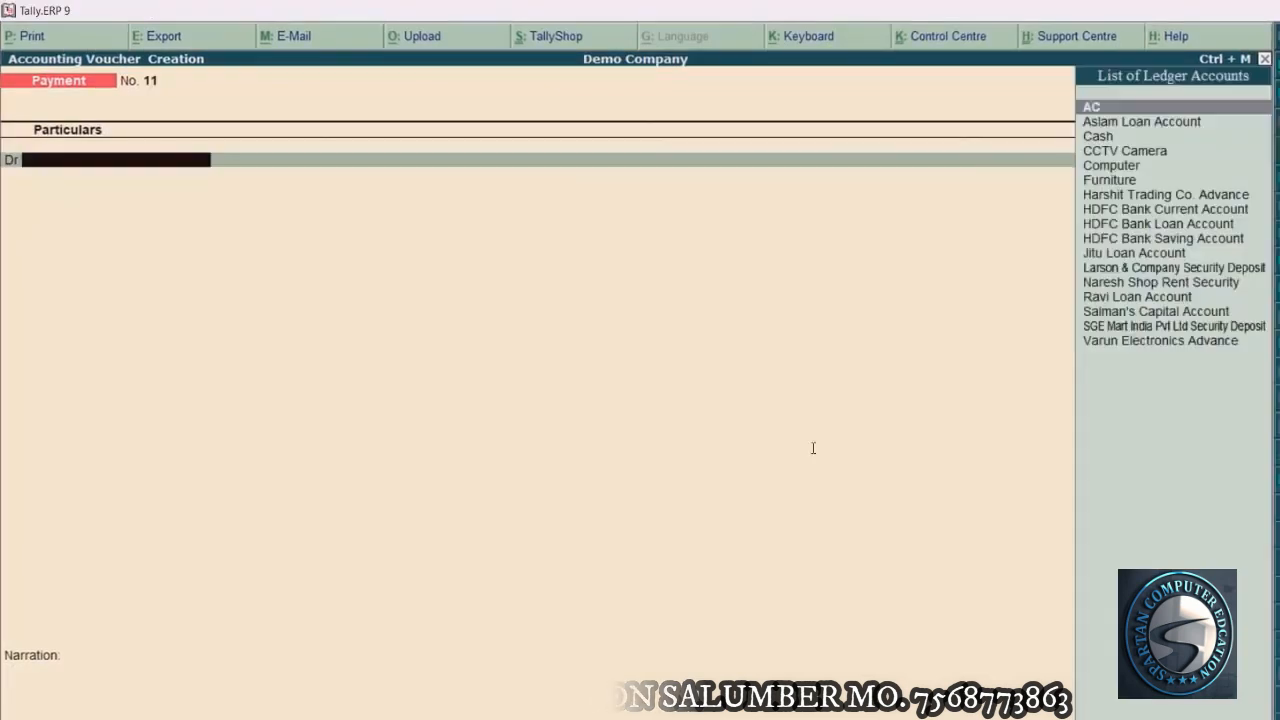